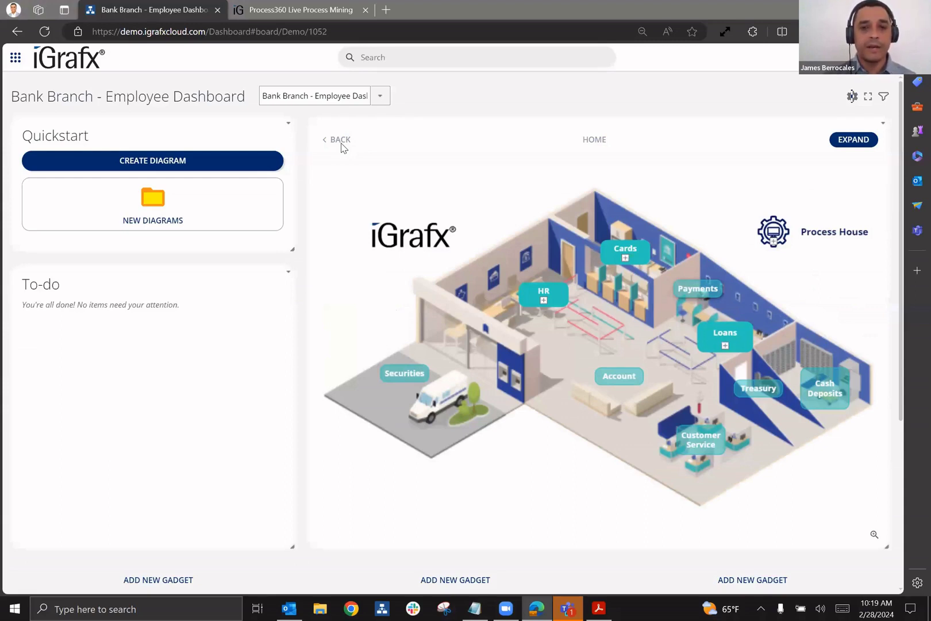
Step: Check the Designer Dashboard, return to Bank Branch, and open Order Replacement Card from Cards
click(380, 96)
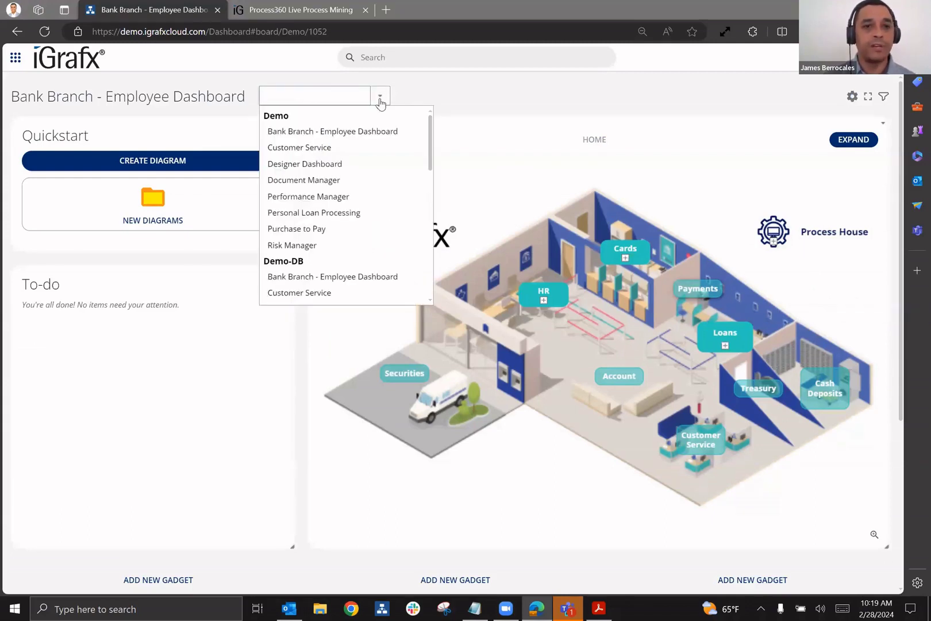
click(366, 164)
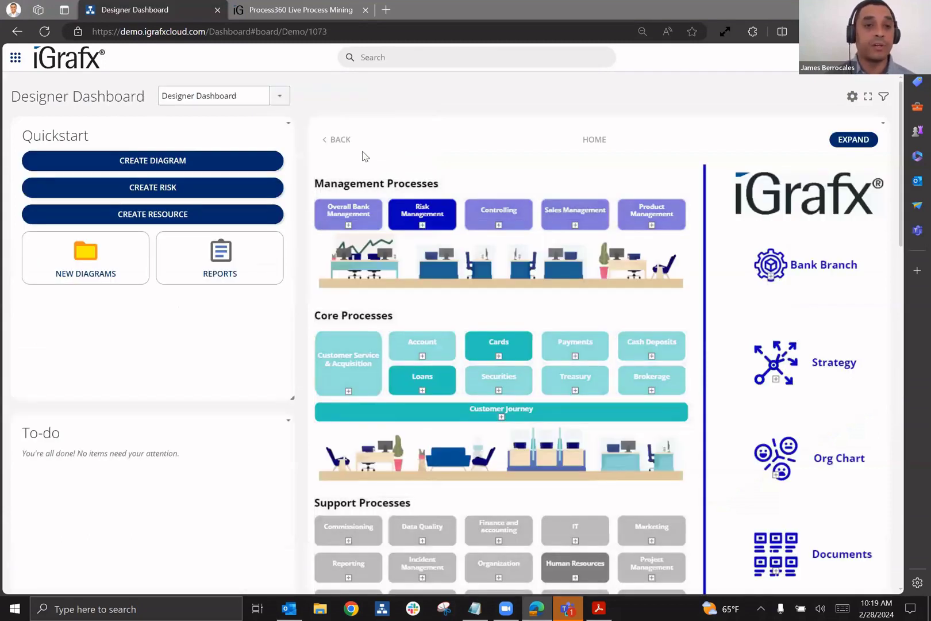
click(282, 100)
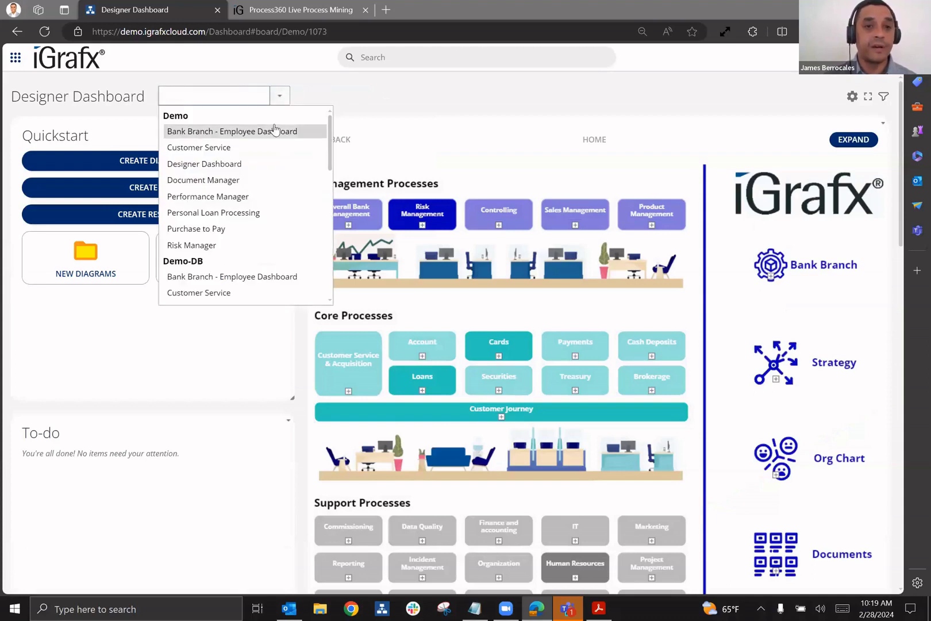
click(274, 127)
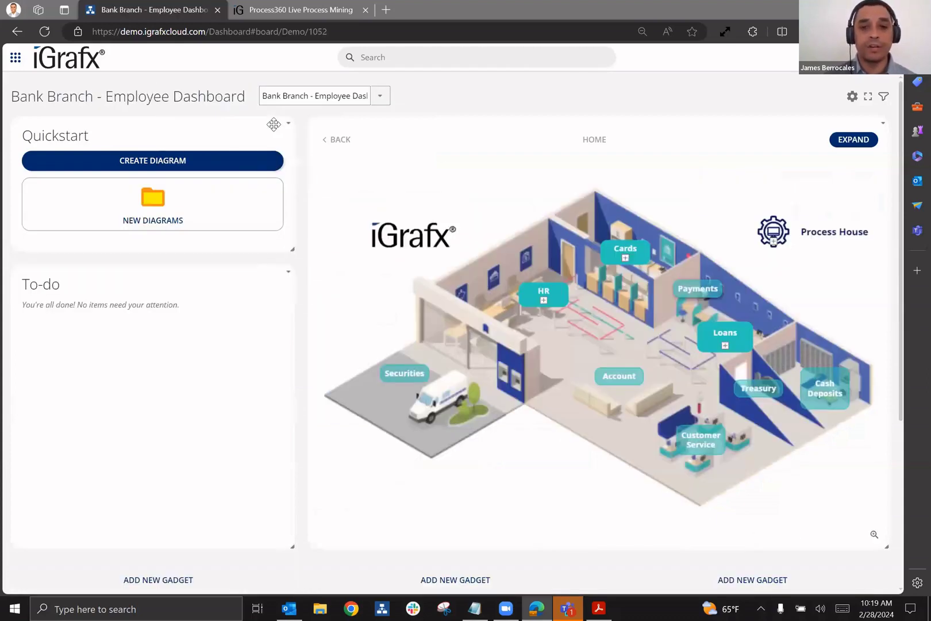
click(626, 258)
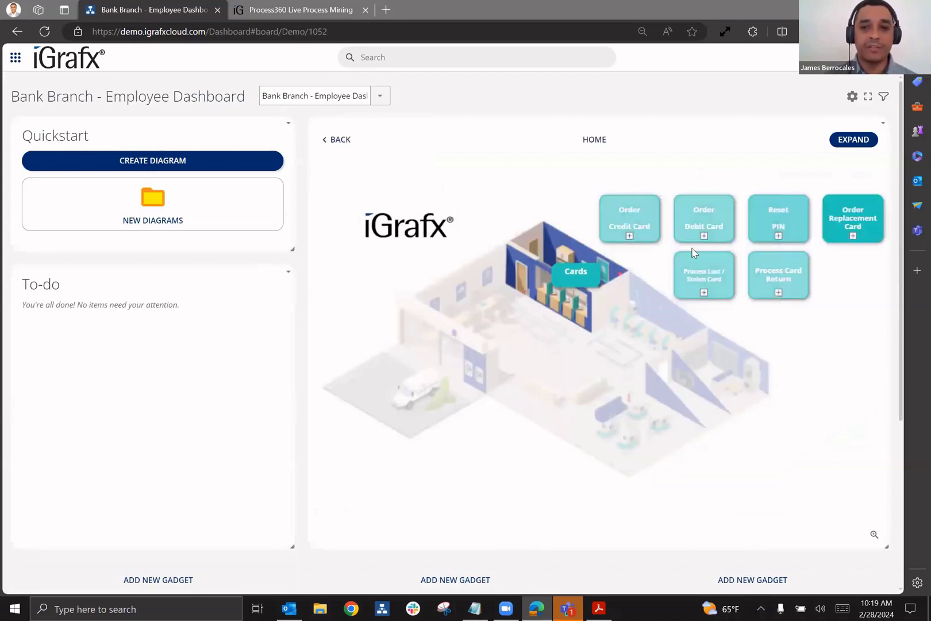
click(855, 236)
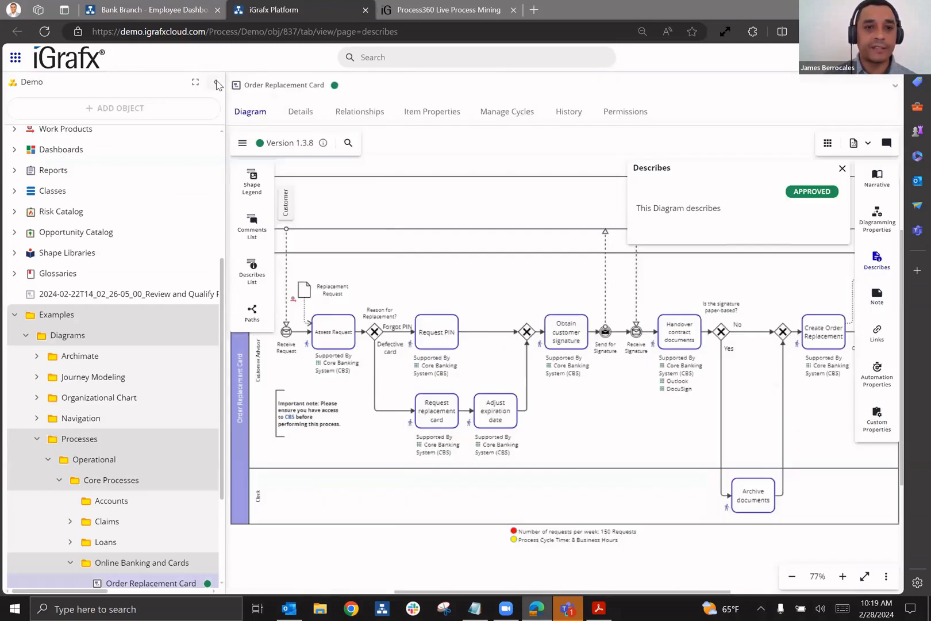
Step: Read the Assess Request and Request PIN narratives and play the PIN instruction video full size
click(842, 168)
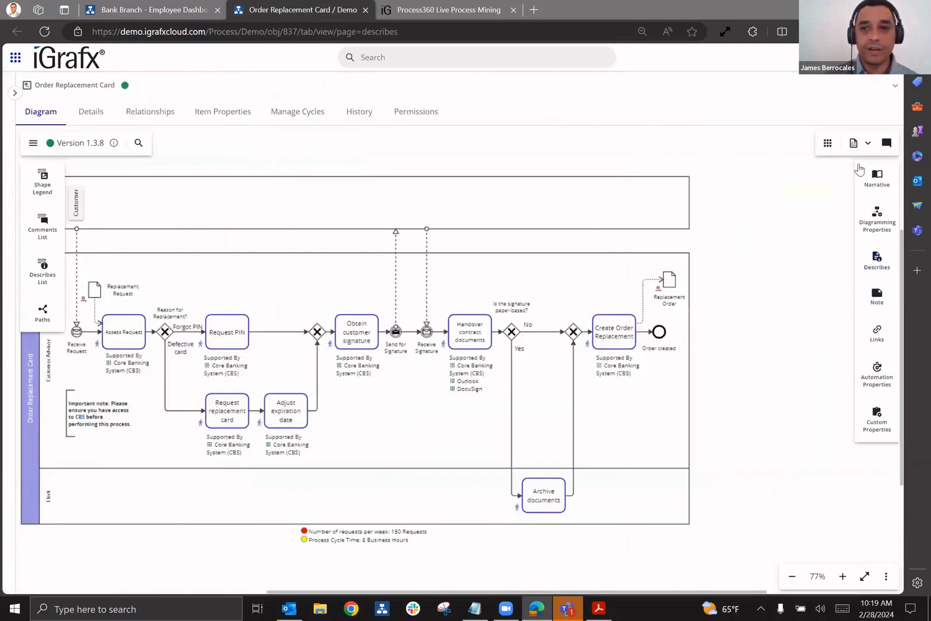
click(877, 178)
click(133, 332)
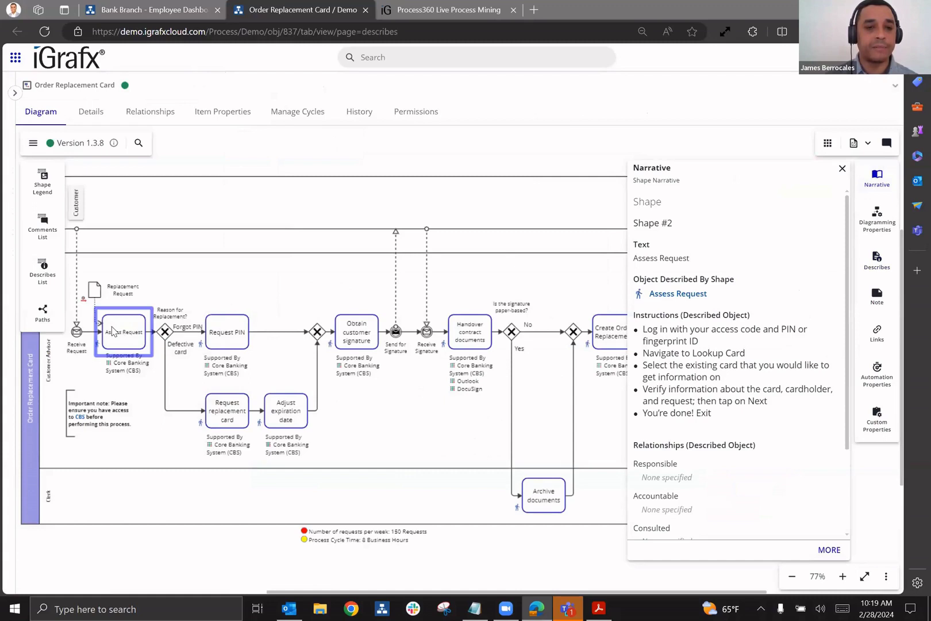
click(225, 332)
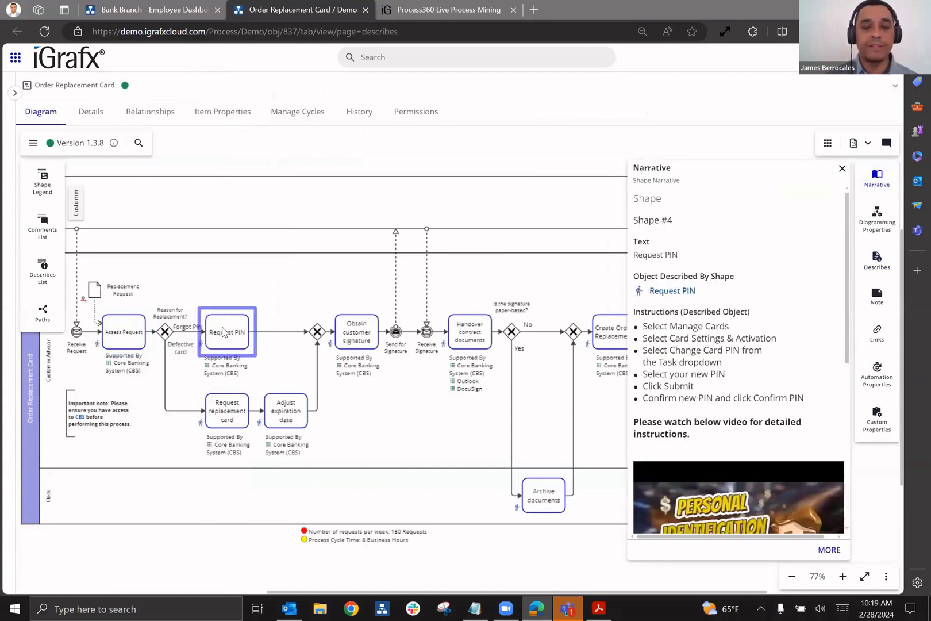
scroll(718, 334, down, 3)
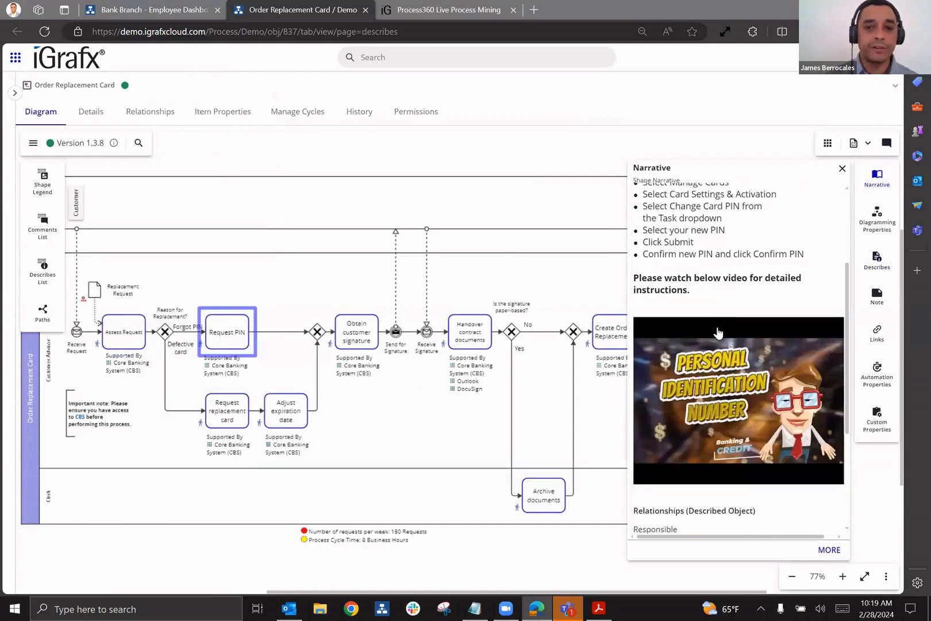
click(717, 333)
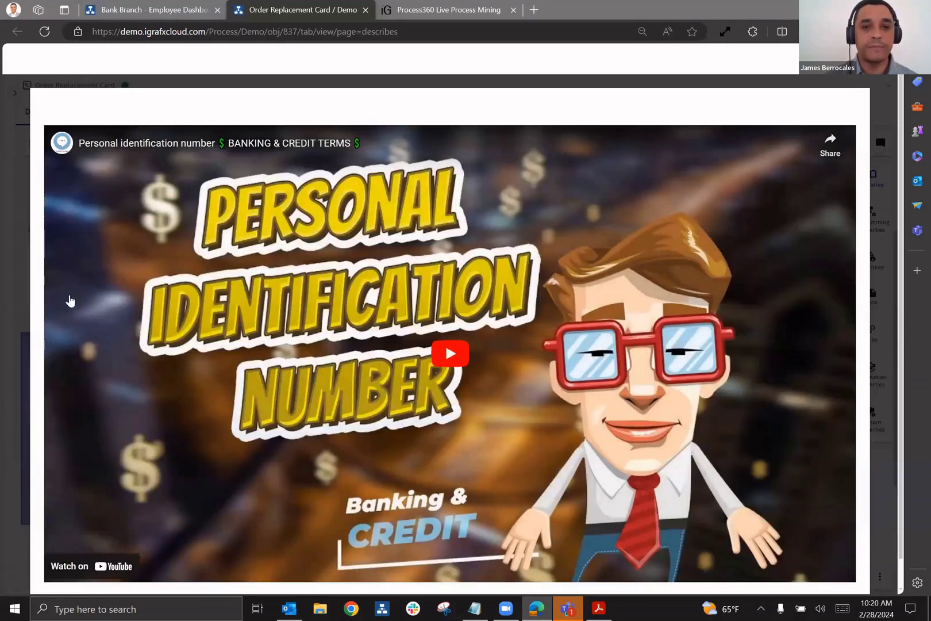
key(Escape)
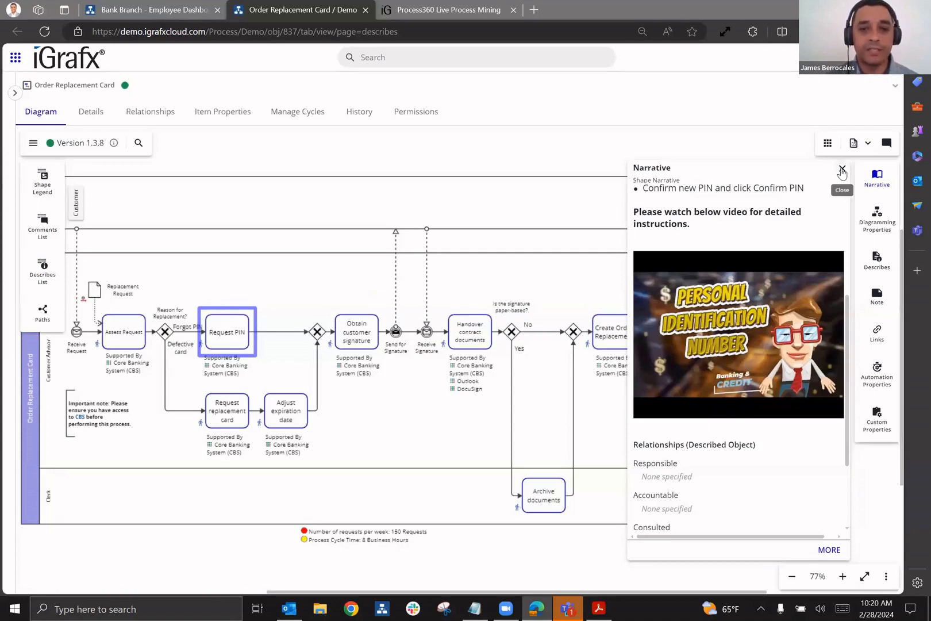
Step: Open the Handover contract documents narrative, follow its DocuSign link, and close the narrative panel
click(842, 169)
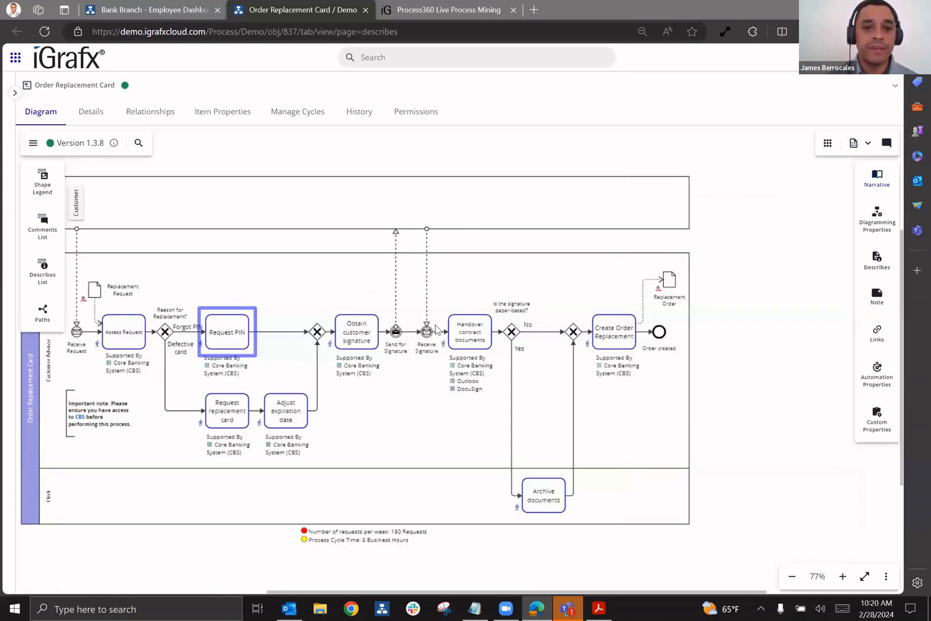
click(464, 334)
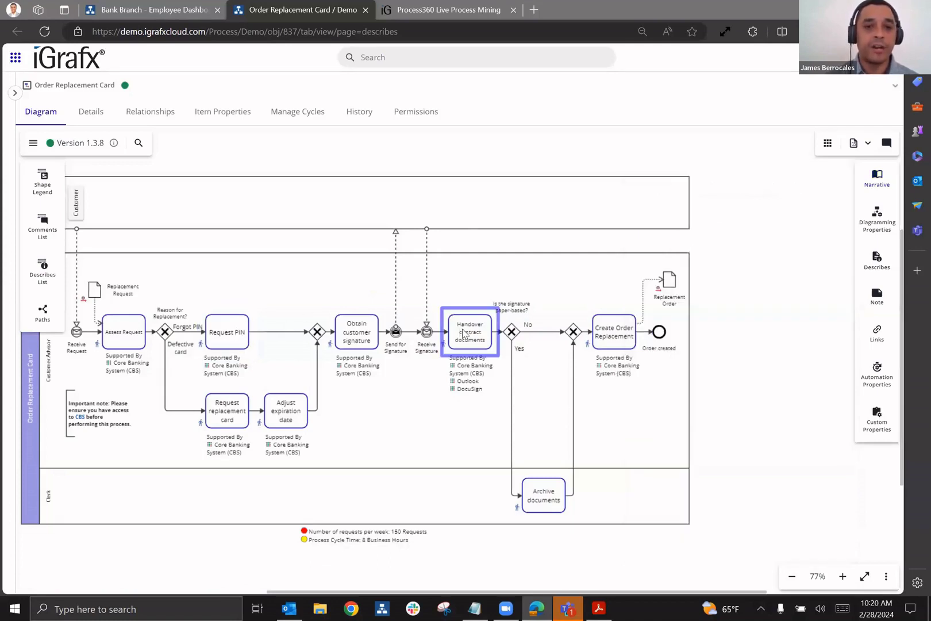
click(877, 178)
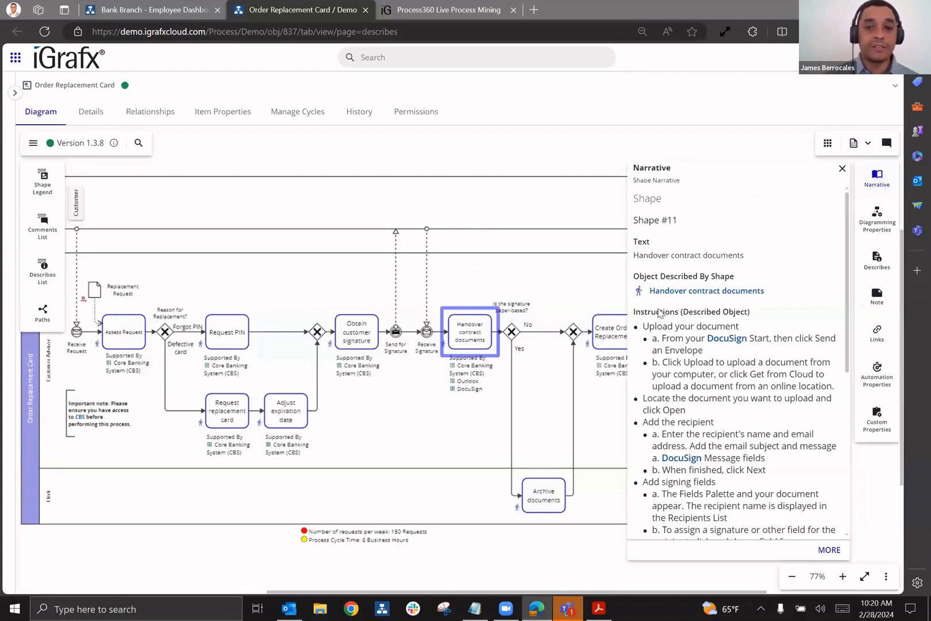
click(703, 337)
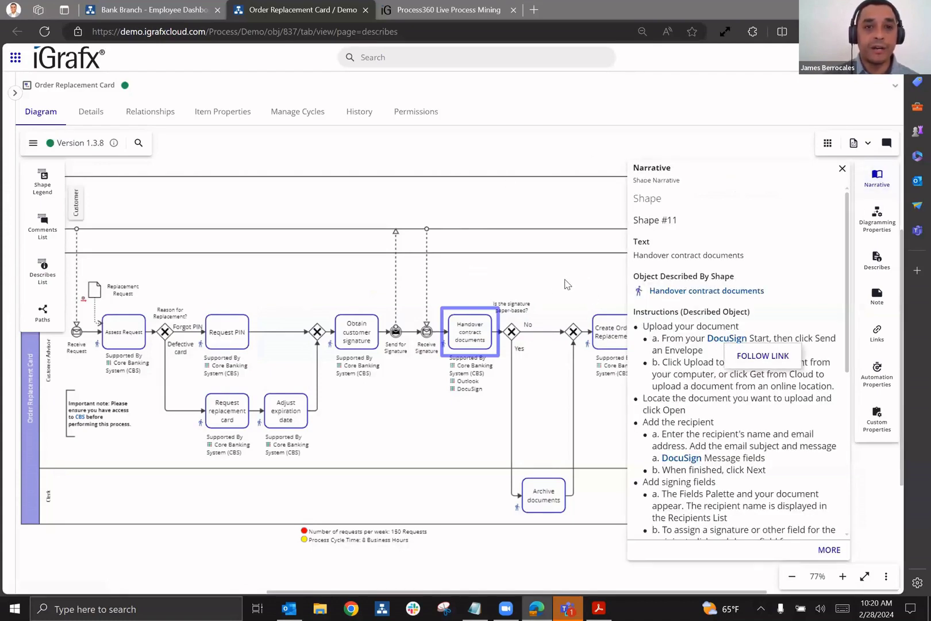
click(763, 355)
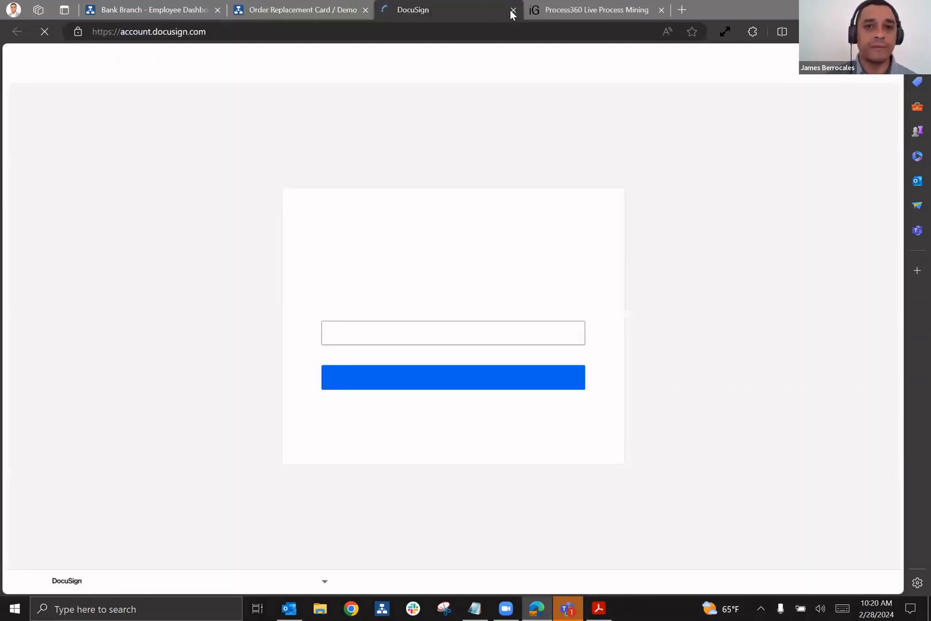
click(514, 10)
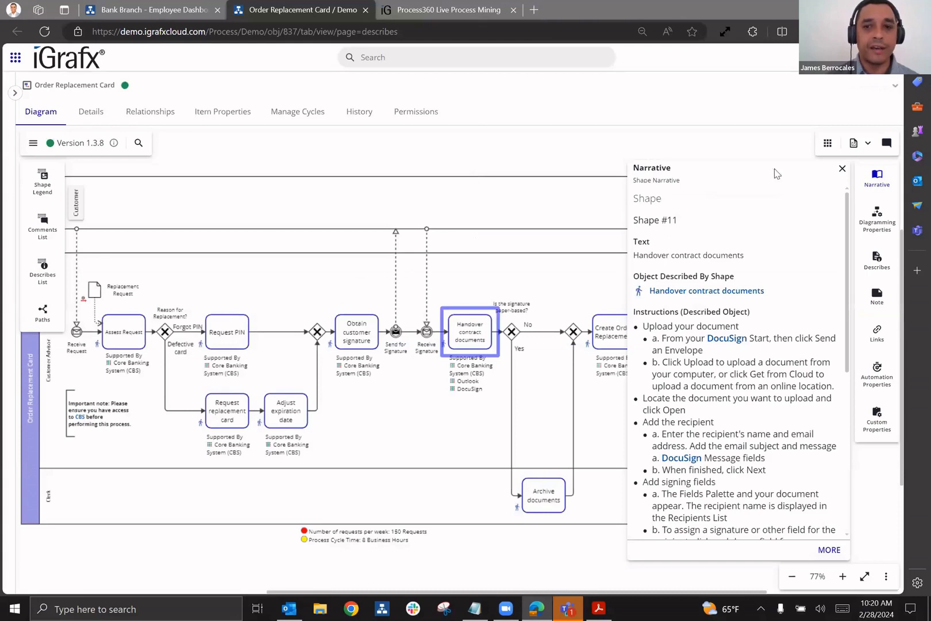
click(842, 168)
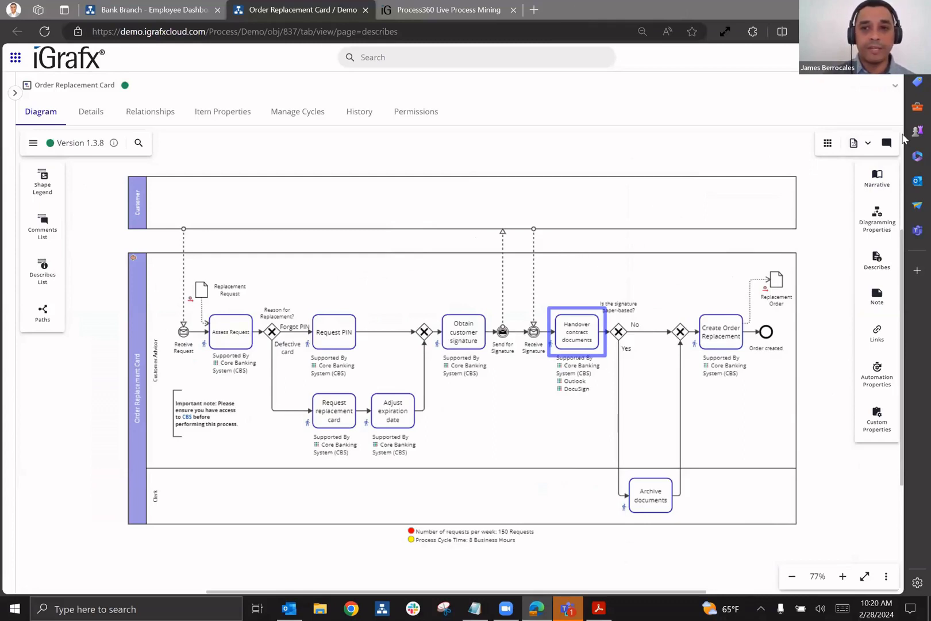
Step: Post the comment 'I believe that there is a risk here.' on the Request PIN step, then close it
click(887, 143)
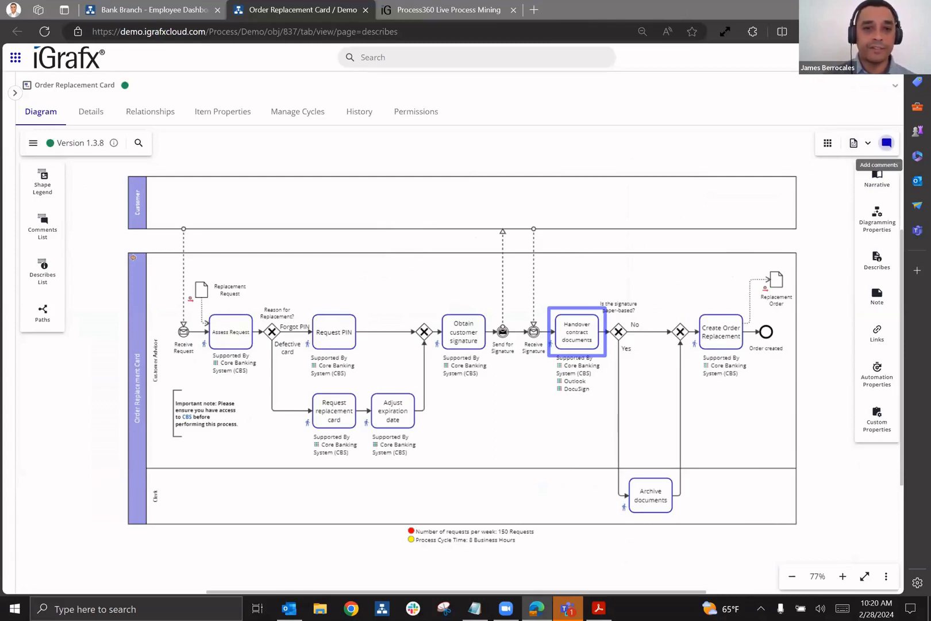
click(340, 326)
text(I)
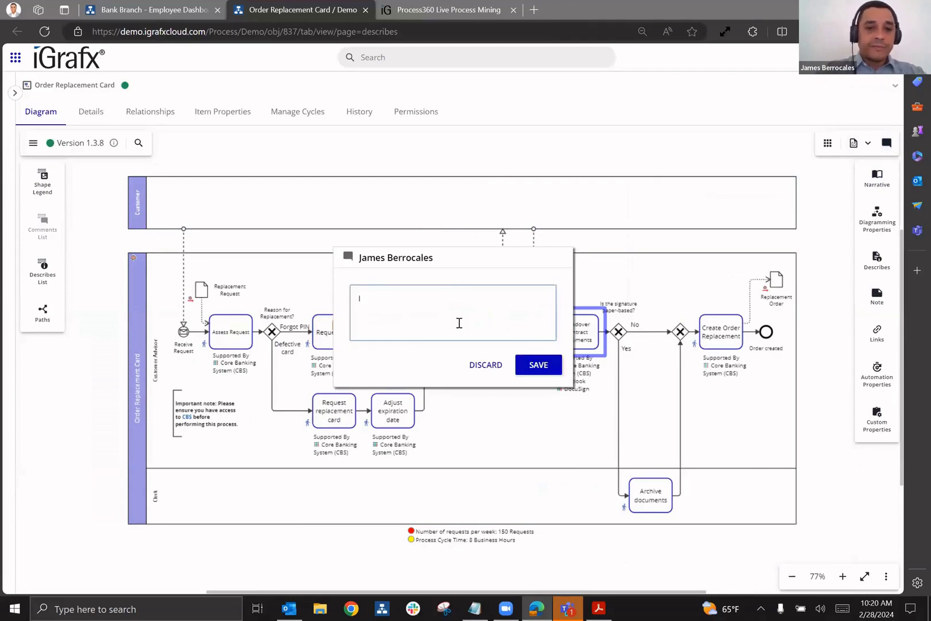
text( believe that there is a risk here.)
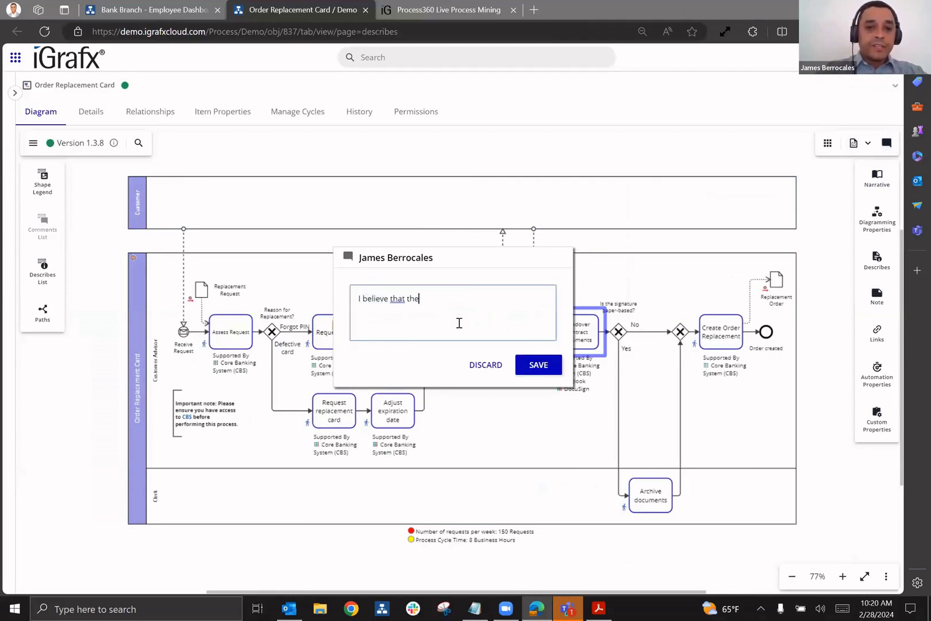
click(546, 370)
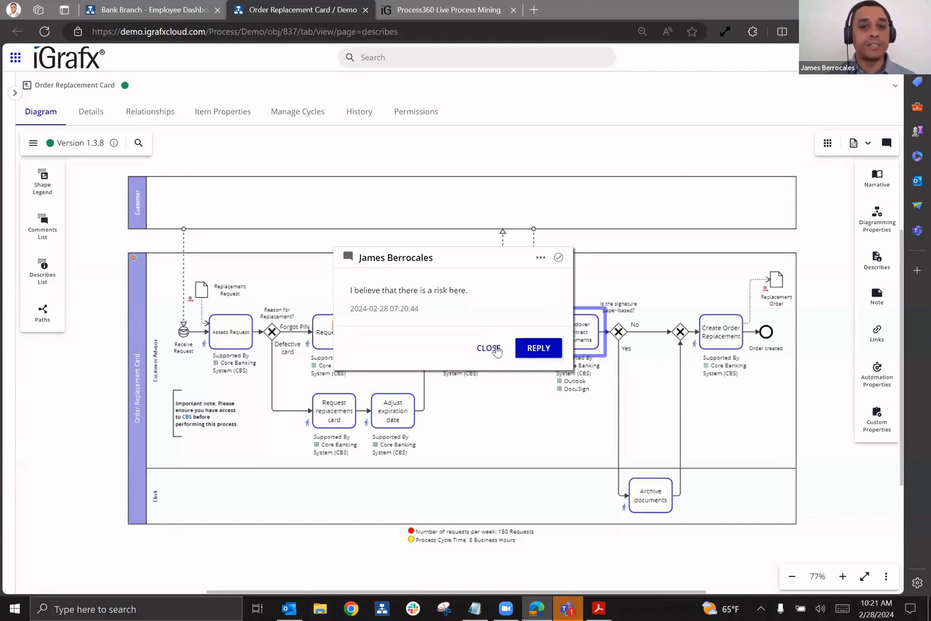
click(489, 348)
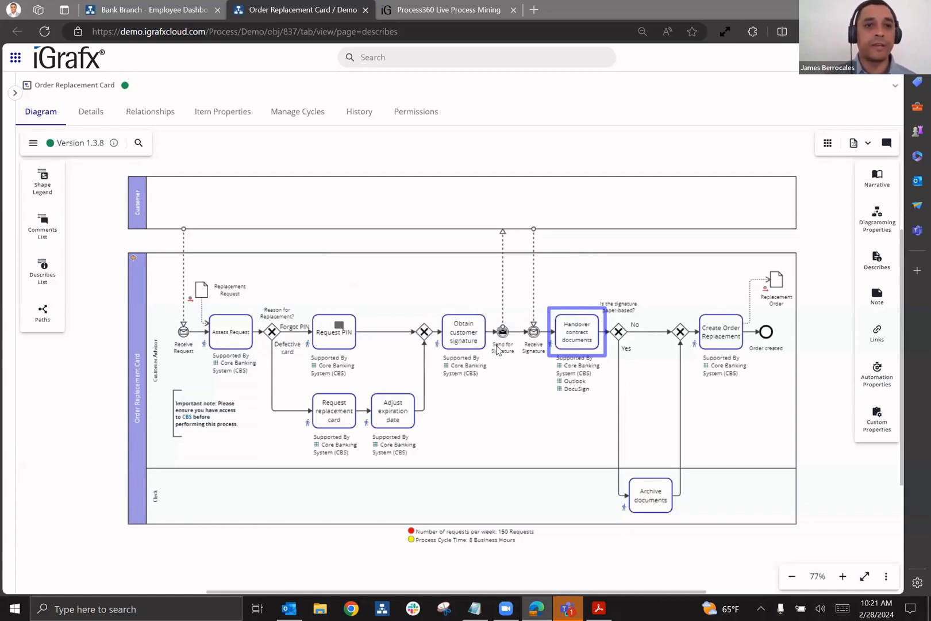
Step: Close the Order Replacement Card diagram and return to the full Bank Branch overview
click(367, 11)
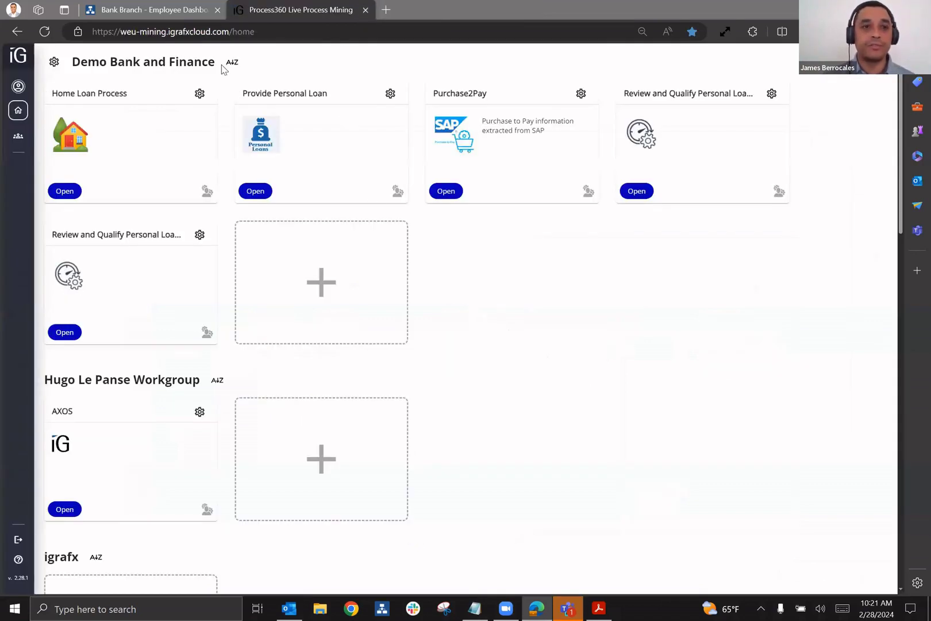
click(116, 17)
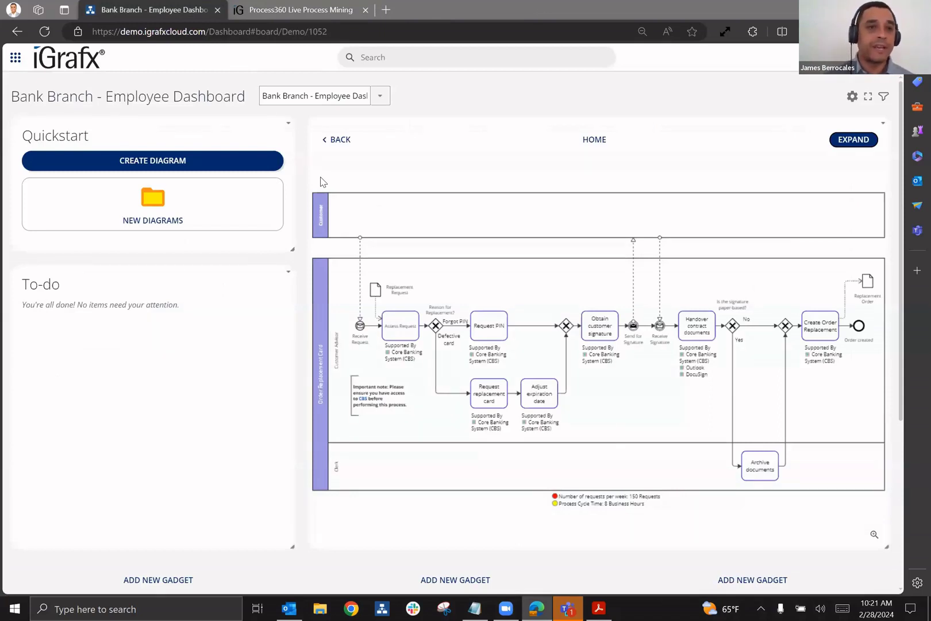
click(342, 143)
click(342, 144)
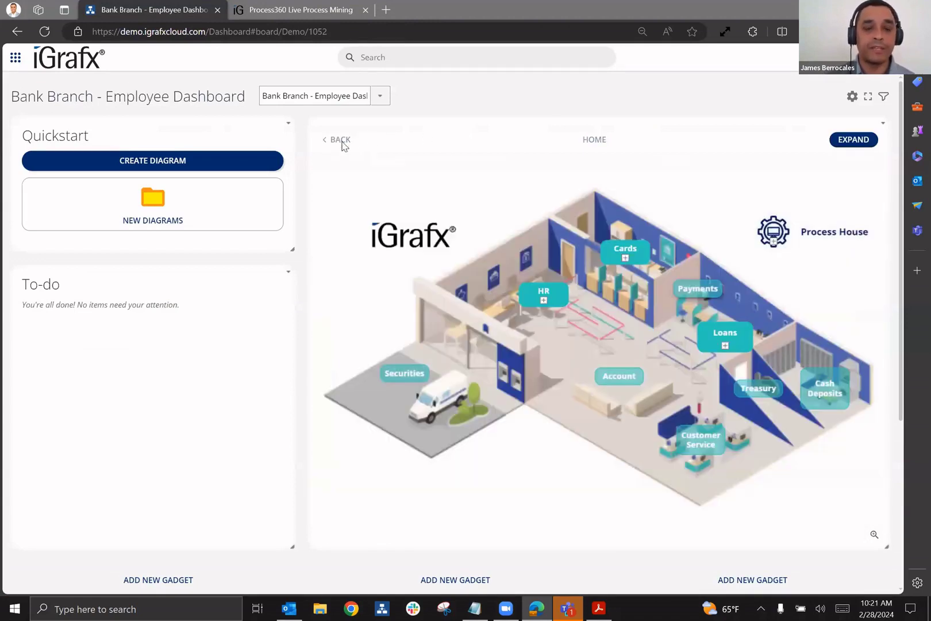
Step: Open the process model repository and expand the Demo repository tree beside the diagram
click(14, 60)
click(25, 105)
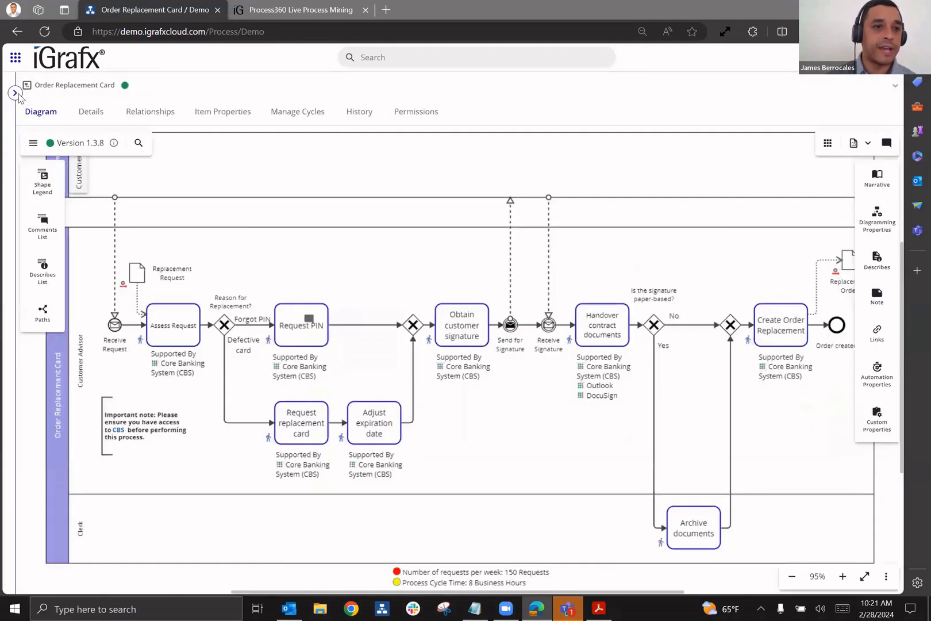
click(15, 93)
Step: Browse Requirements > Examples > Compliance > Financial Regulations, then collapse Requirements
click(15, 156)
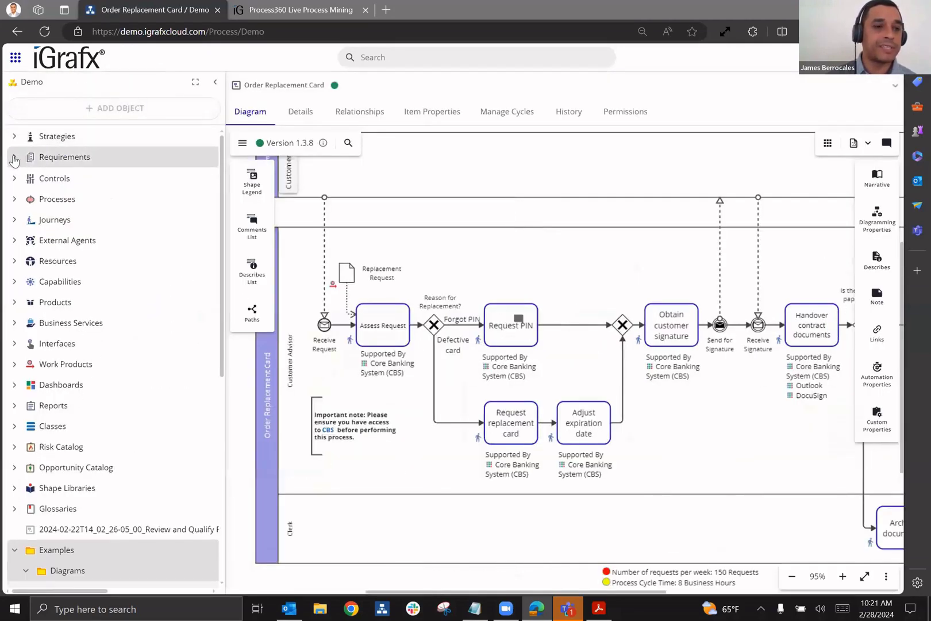
click(26, 178)
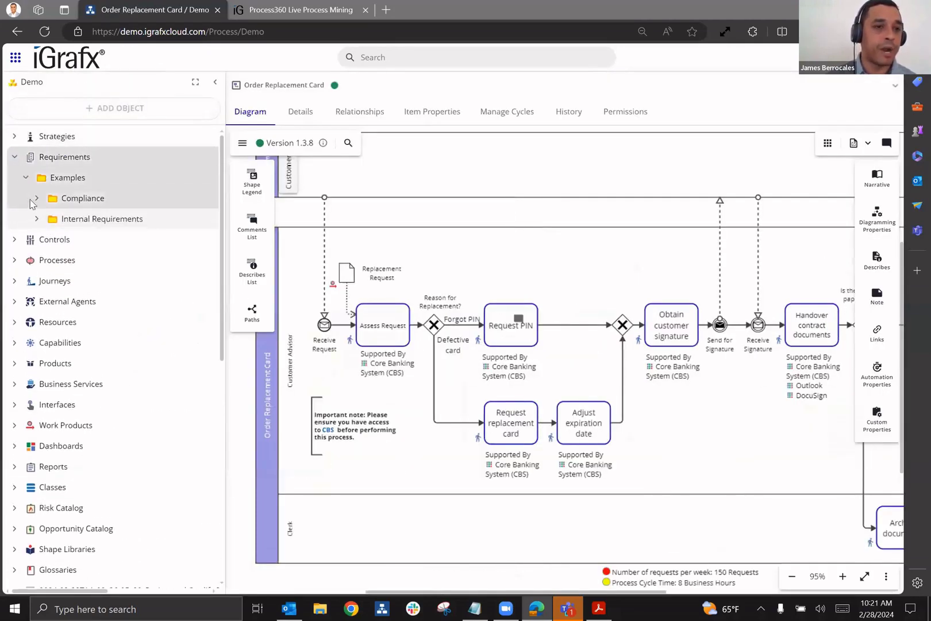
click(37, 199)
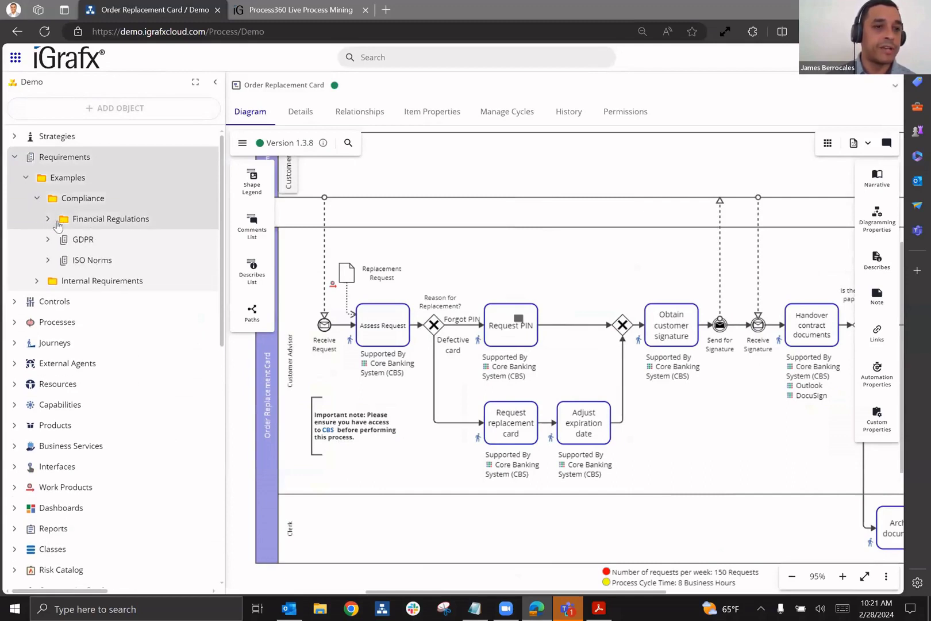
click(48, 219)
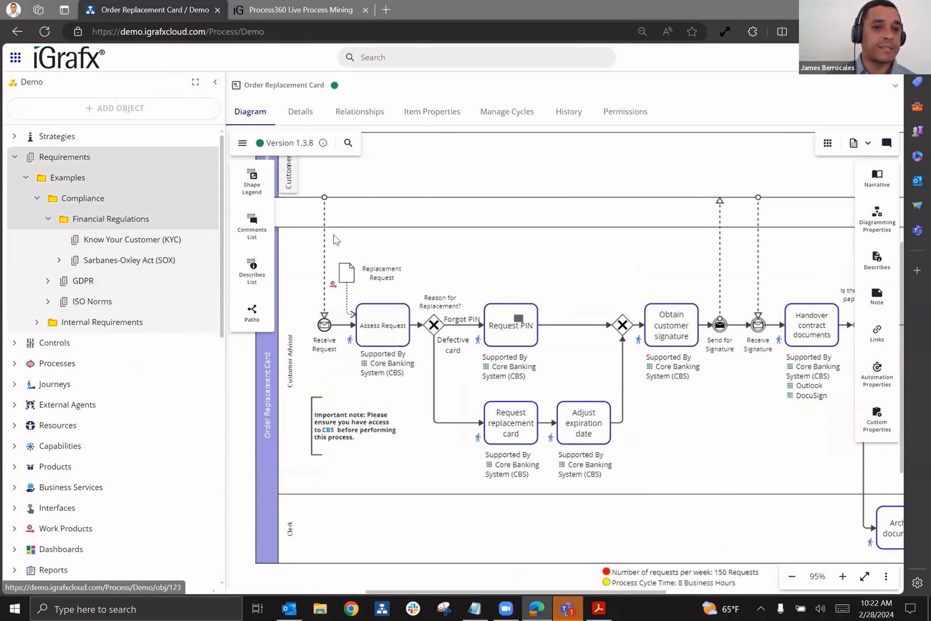
click(15, 159)
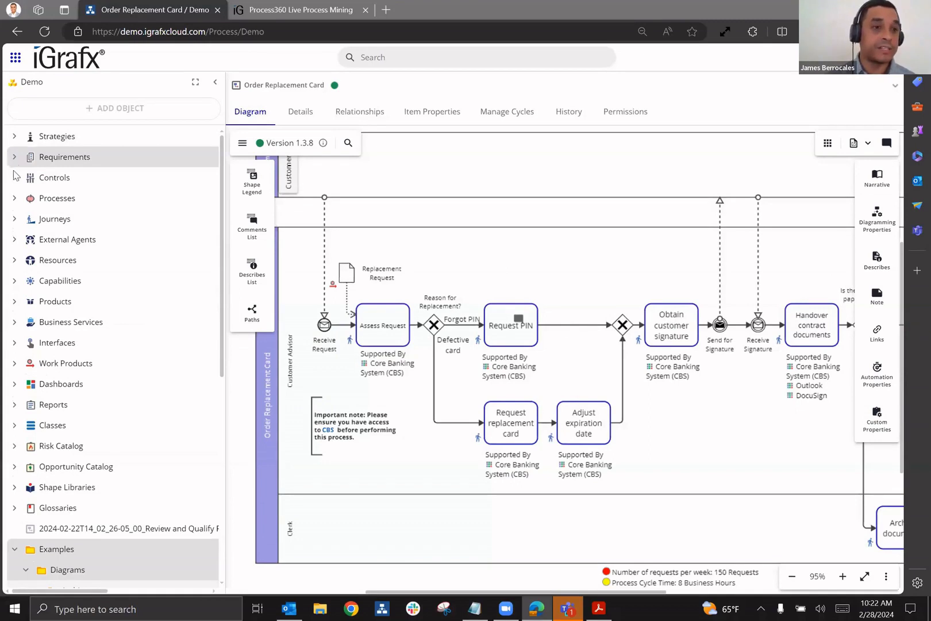
Step: Peek into the Examples folders under Controls and Risk Catalog, collapsing each afterwards
click(15, 179)
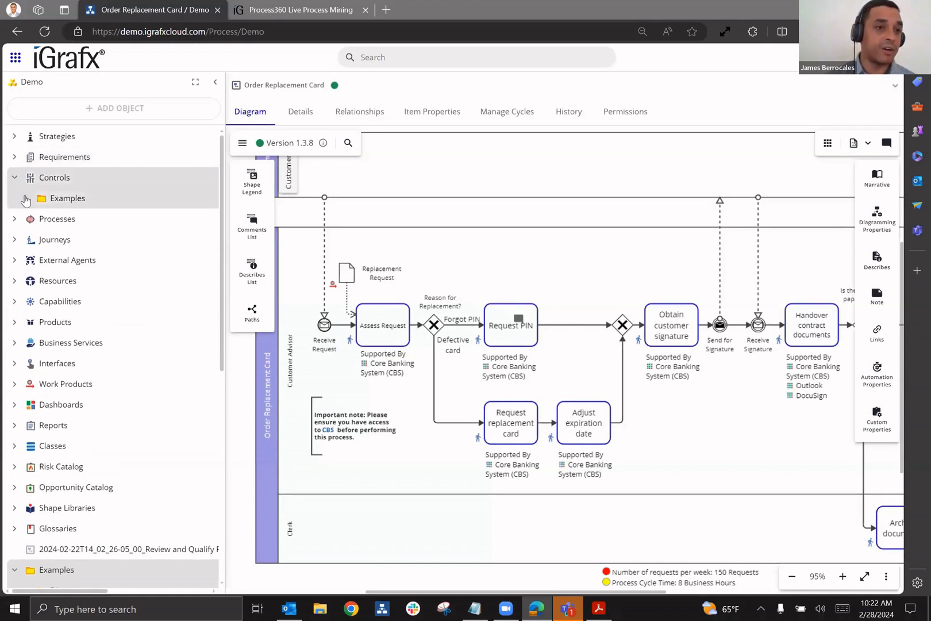
click(25, 198)
click(15, 179)
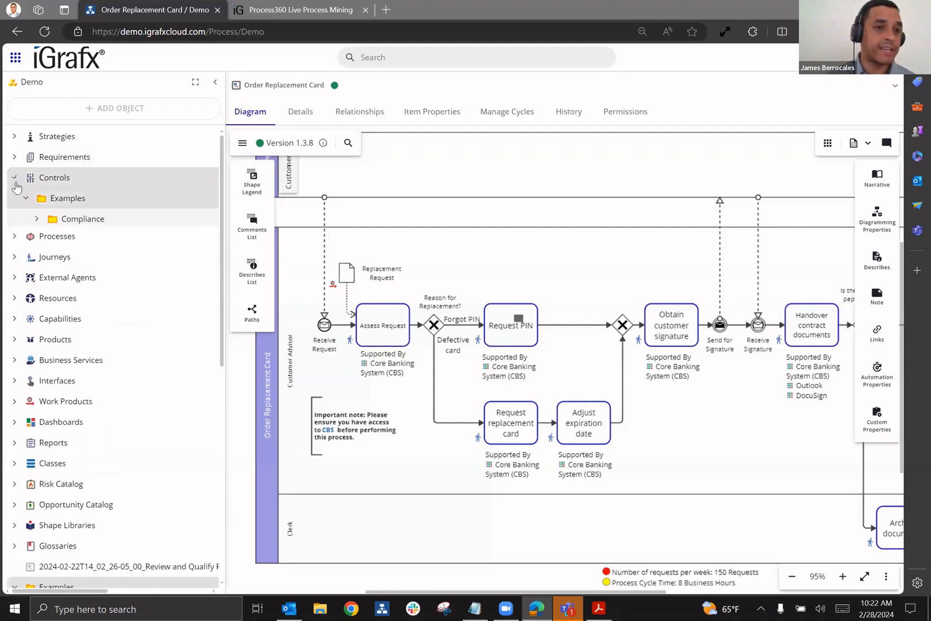
click(15, 446)
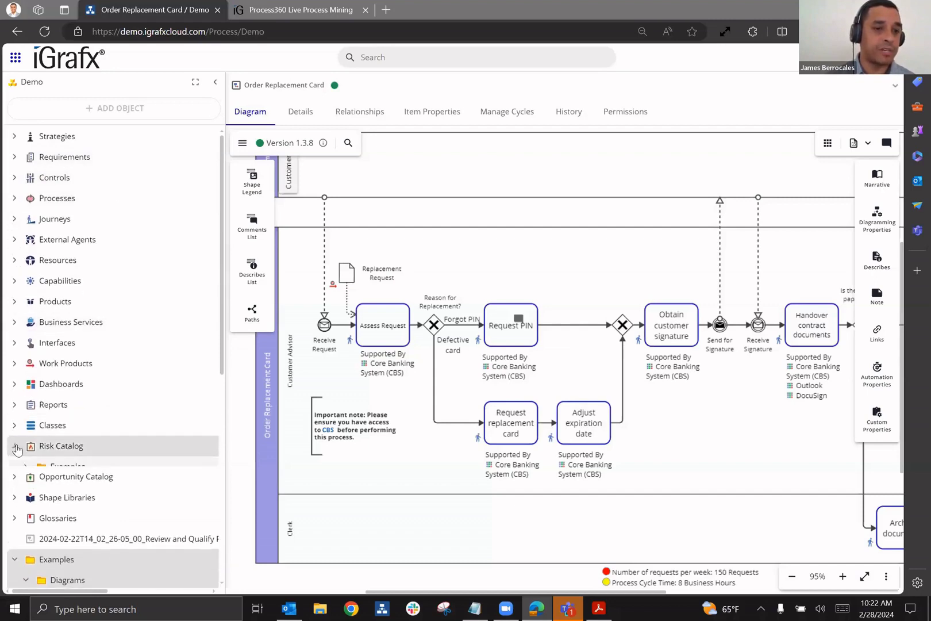
click(23, 467)
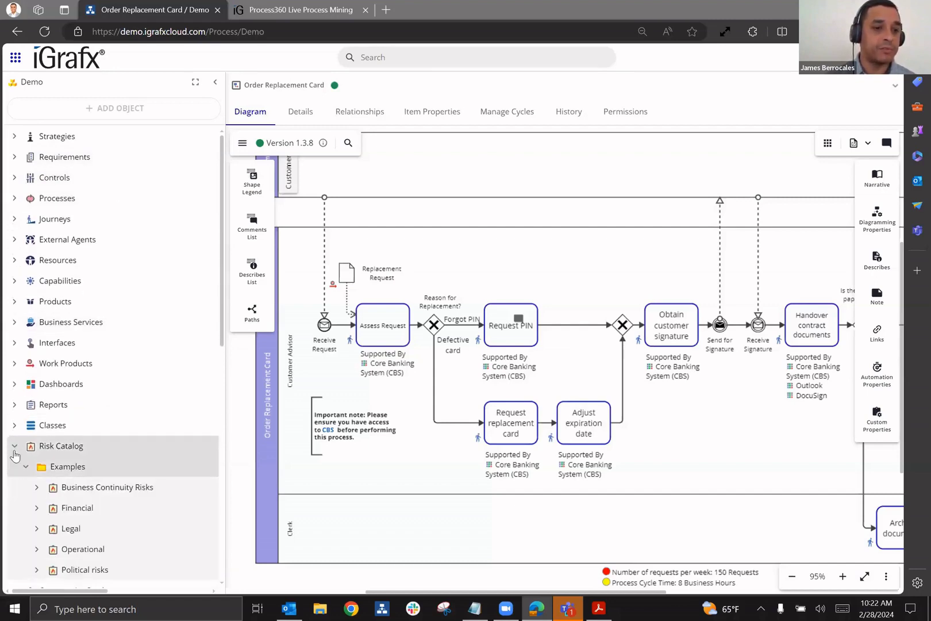
click(14, 447)
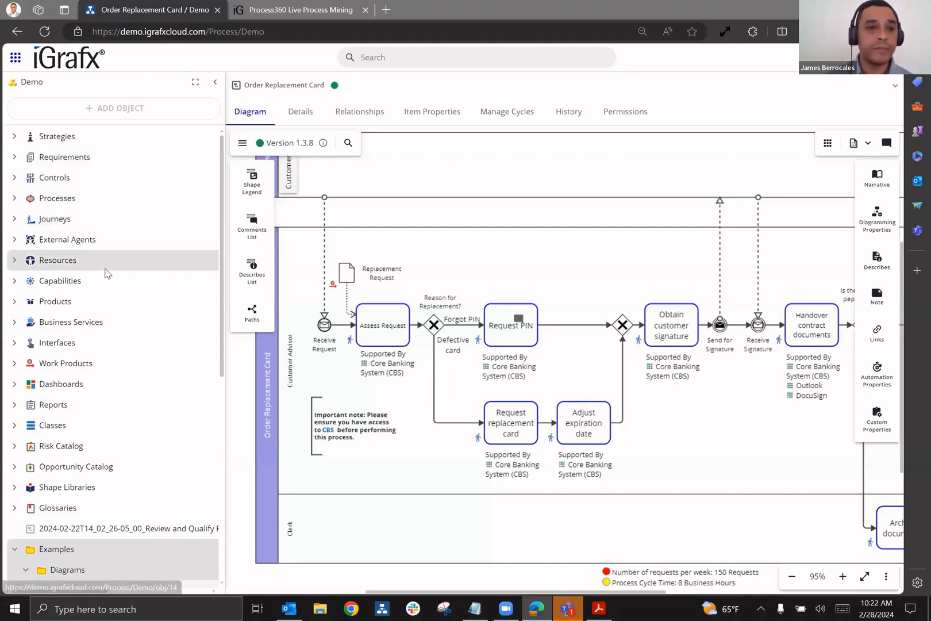
Step: Open Repository Configuration > Risks and review Risk Categories, Risk Parameters, then Risk Matrix
click(15, 57)
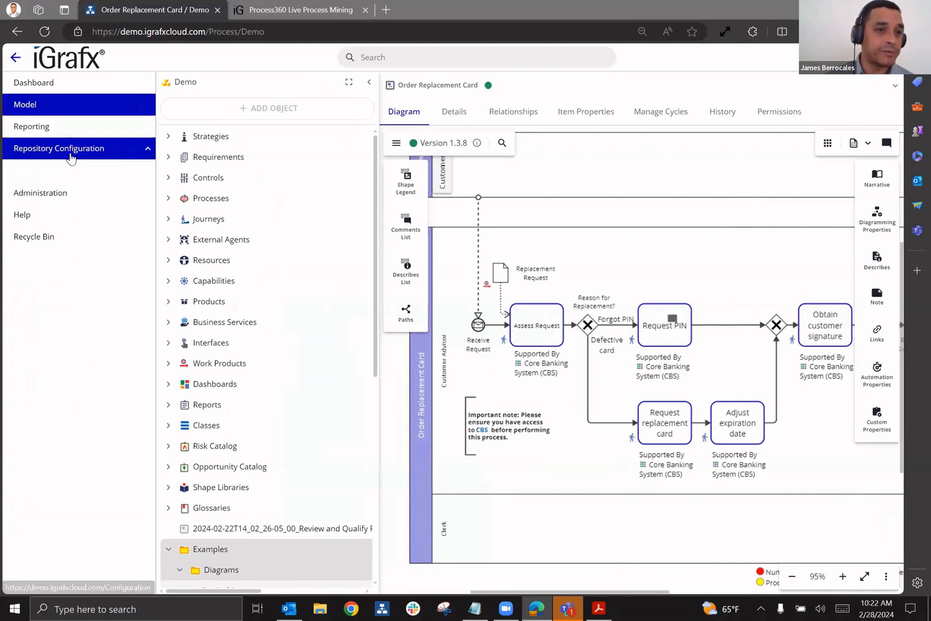
click(63, 150)
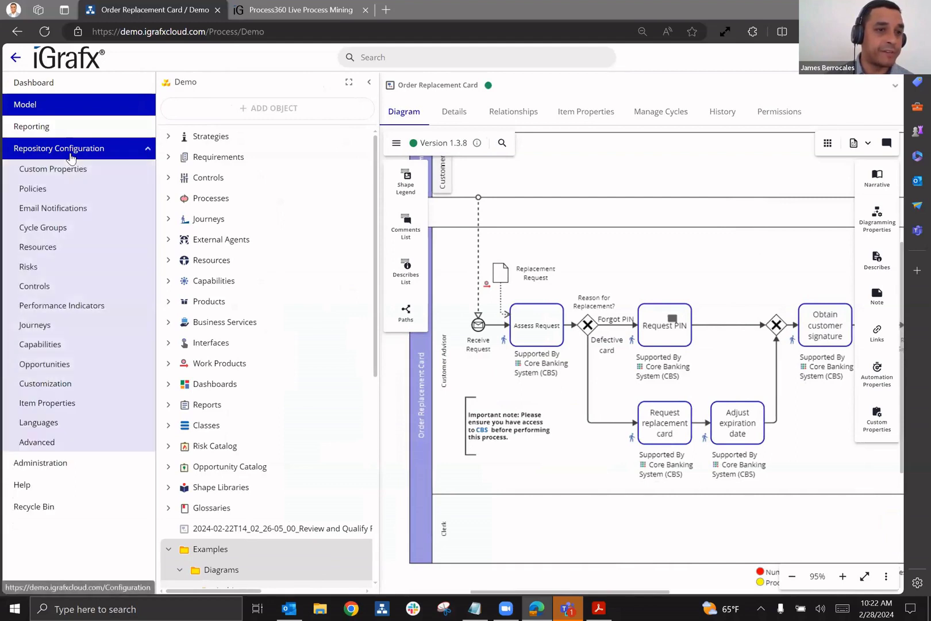
click(47, 268)
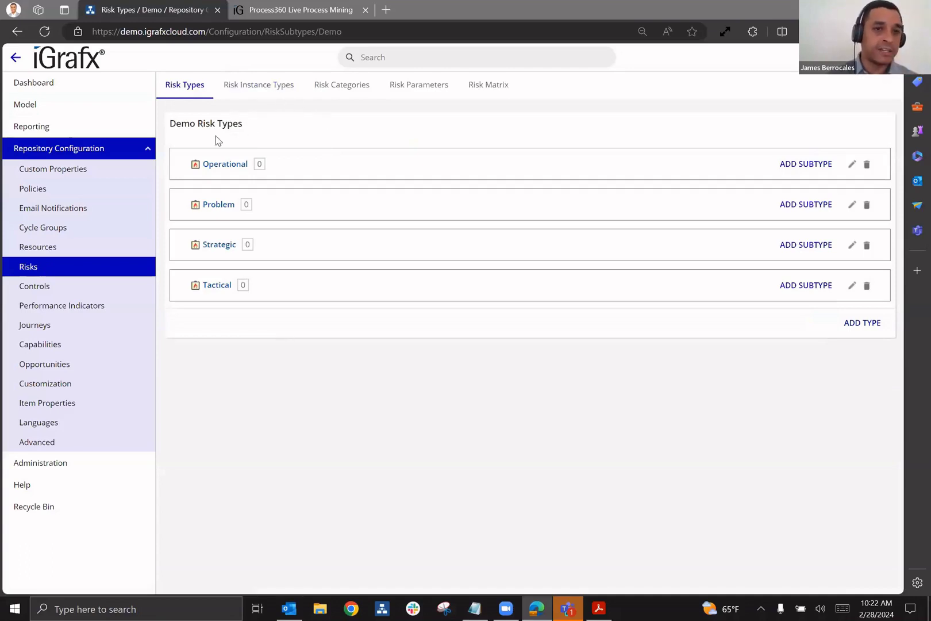
click(332, 88)
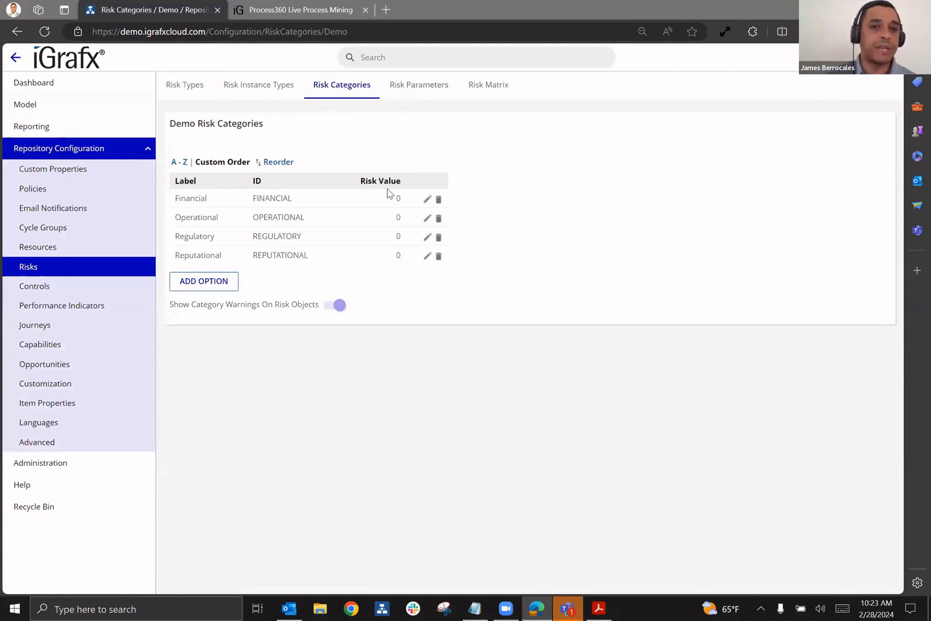
click(418, 87)
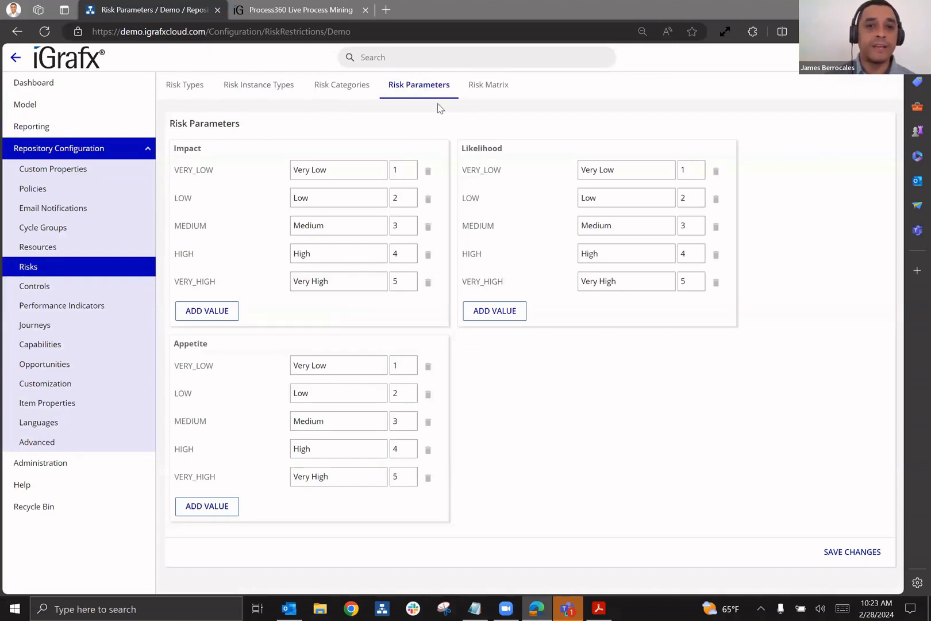
click(488, 88)
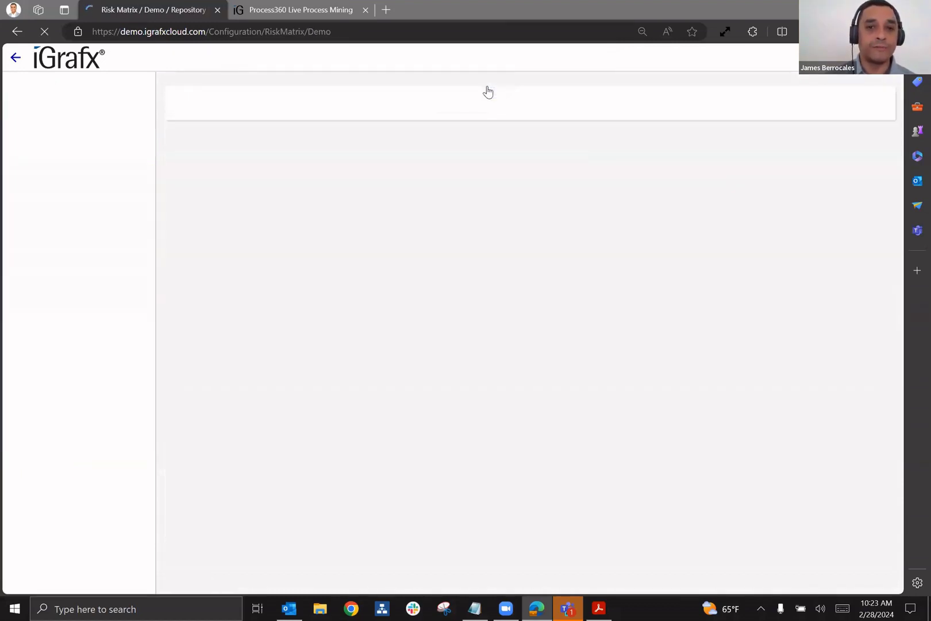
Step: Scroll through the Impact-by-Likelihood matrix and Risk Ranges, then open Controls configuration
scroll(357, 414, down, 3)
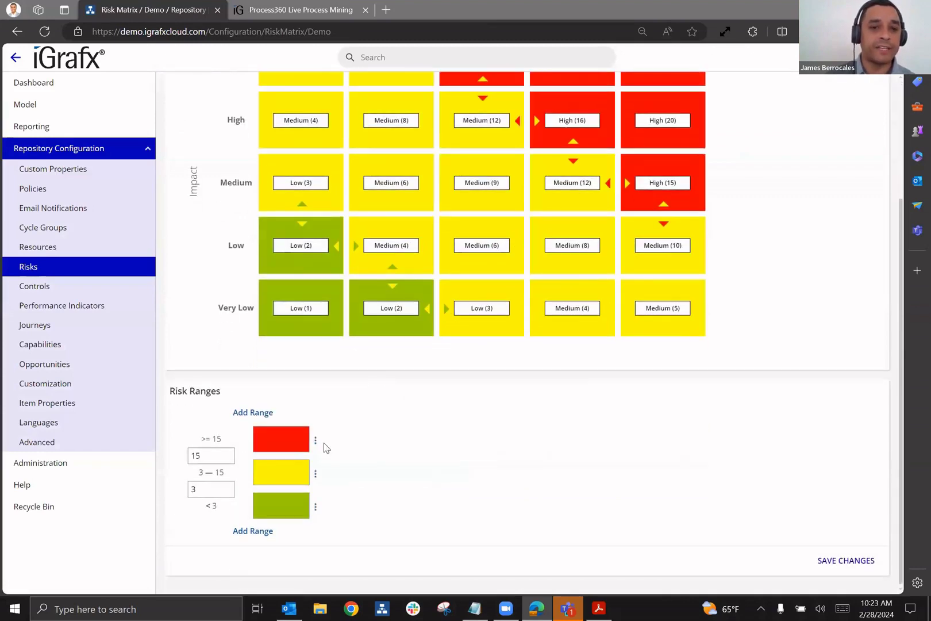
scroll(322, 402, up, 3)
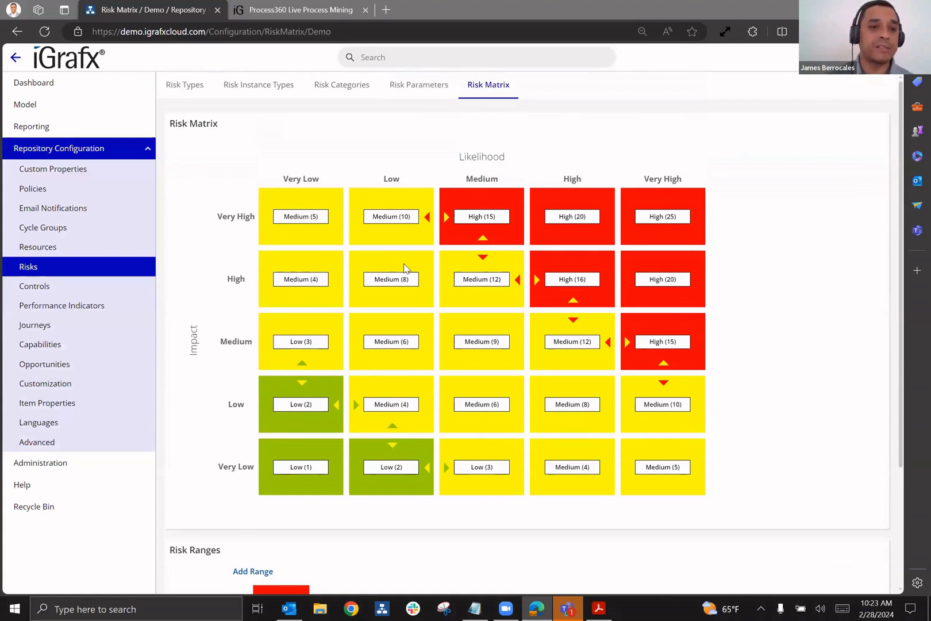
click(40, 287)
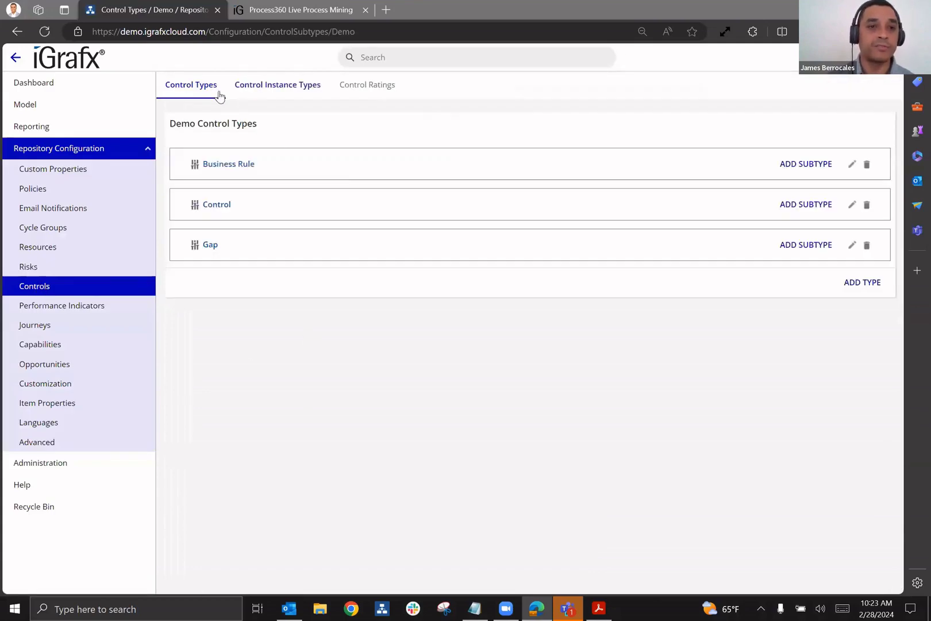
Step: Review the Control Ratings tab, then return to the Model area
click(372, 87)
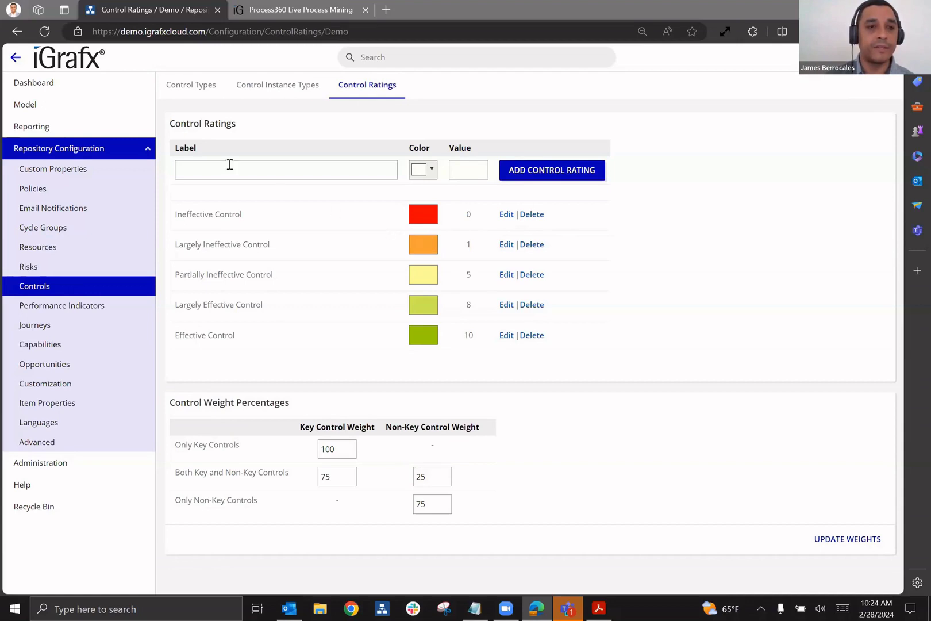
click(56, 107)
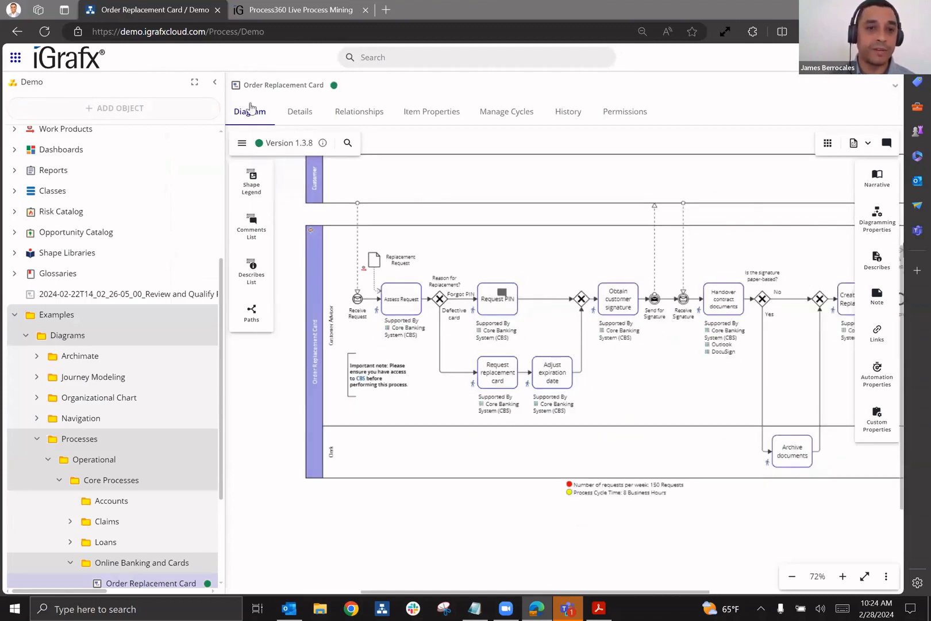
Step: Hide the object tree, then show the Describes list and Comments list and scroll the description
click(215, 83)
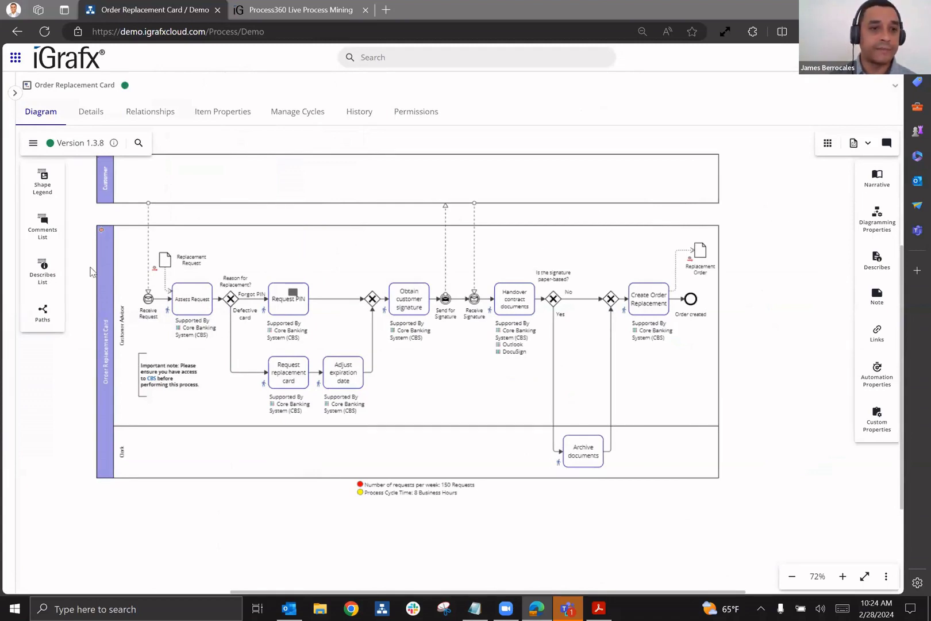
click(42, 269)
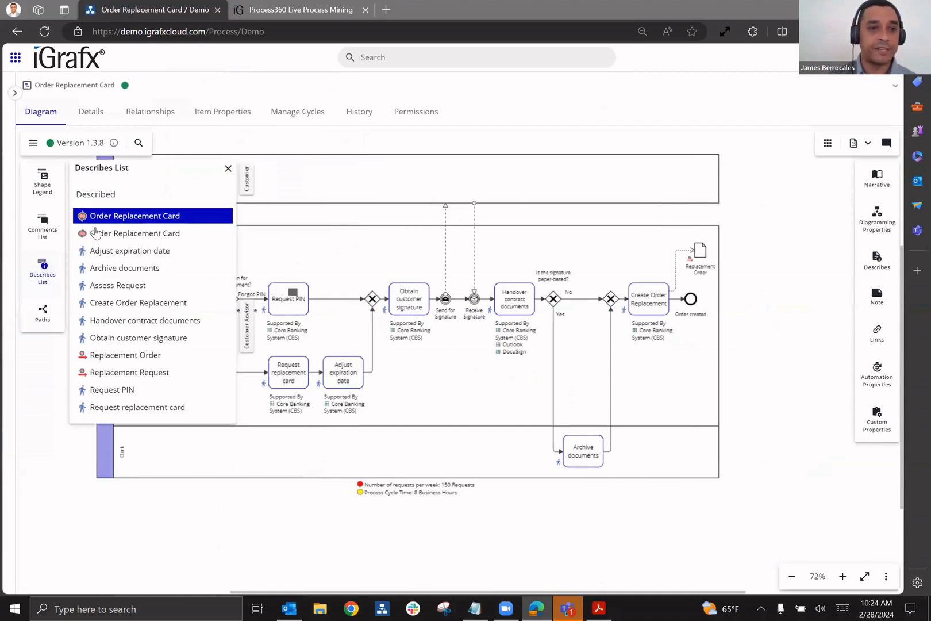
click(44, 226)
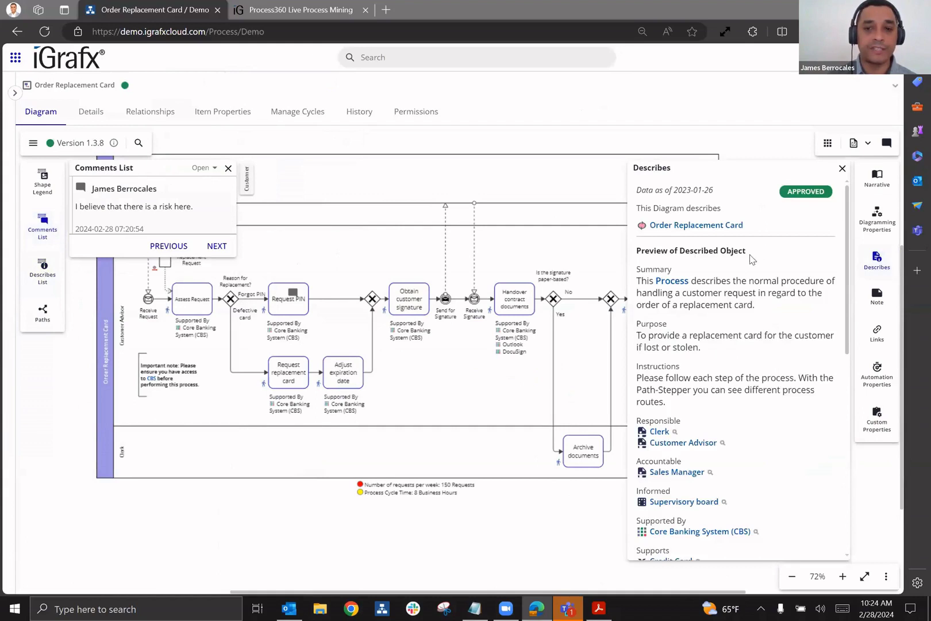
scroll(748, 276, down, 8)
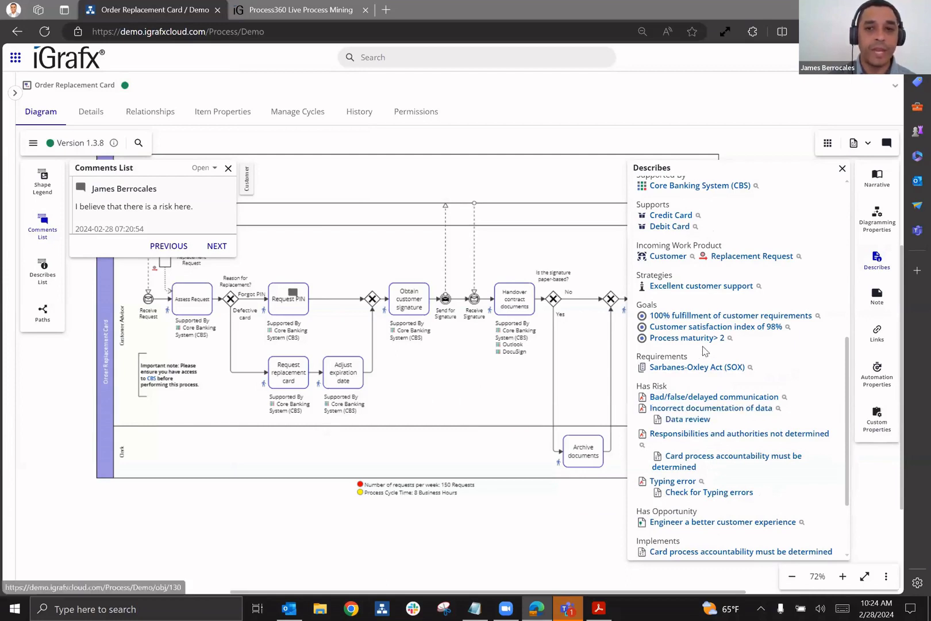
scroll(710, 345, up, 5)
scroll(710, 340, up, 2)
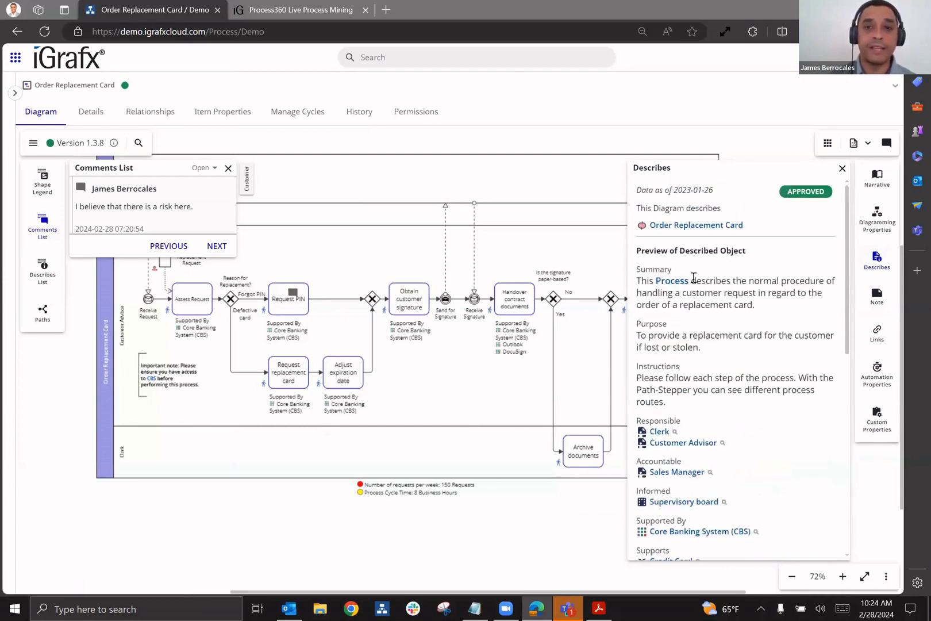
Step: Open the Order Replacement Card process object and scroll to its risk values and performance indicators
click(679, 229)
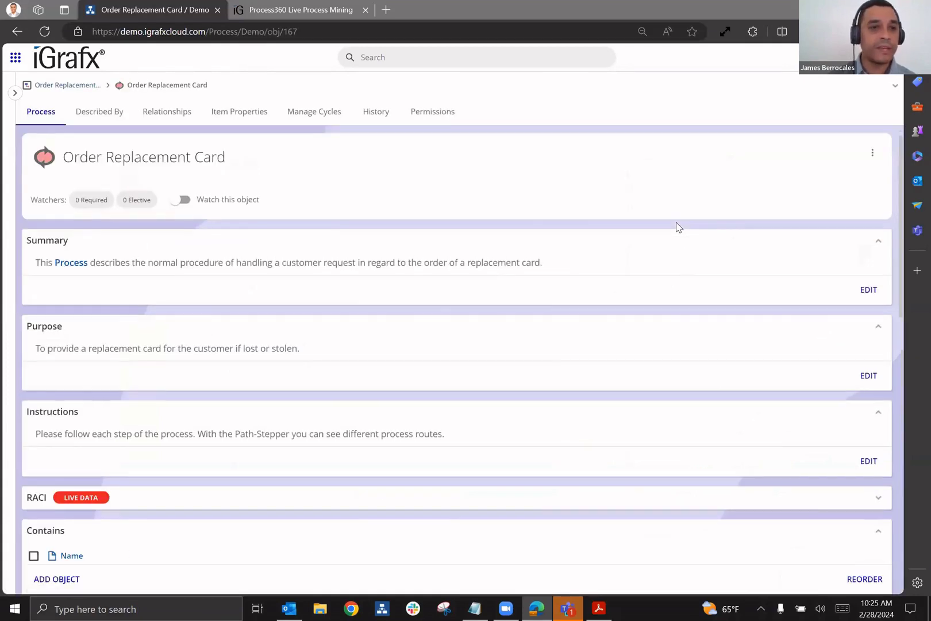
scroll(219, 316, down, 10)
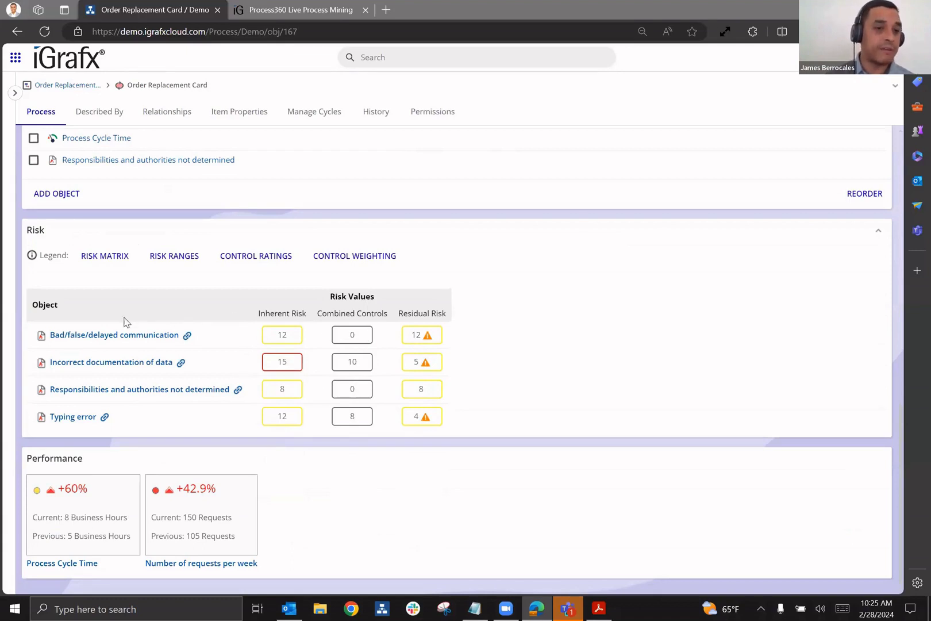
Step: Open the Incorrect documentation of data risk's Data tab: Very High impact, Medium likelihood, 15 - High
click(104, 363)
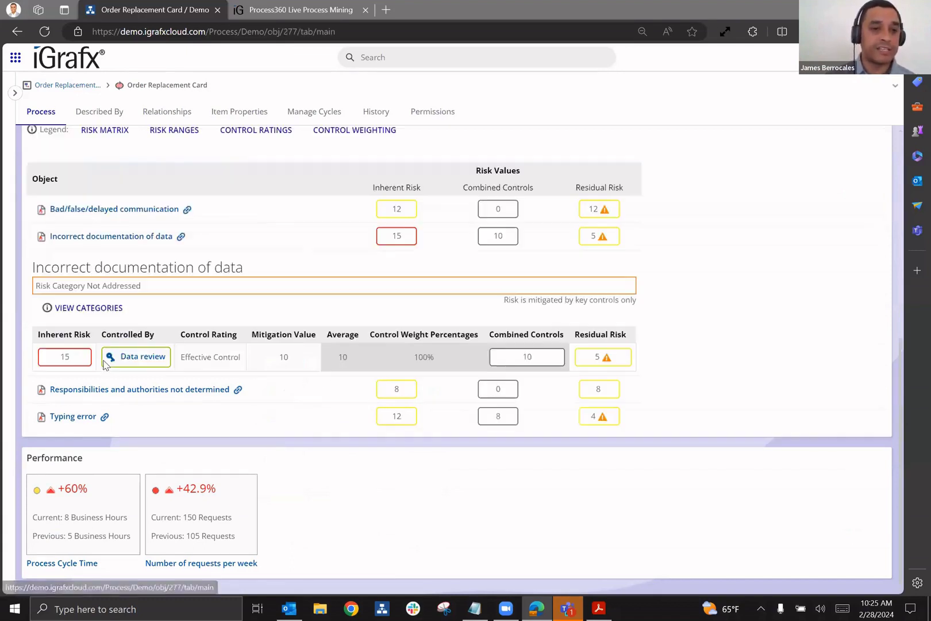
click(142, 266)
click(166, 118)
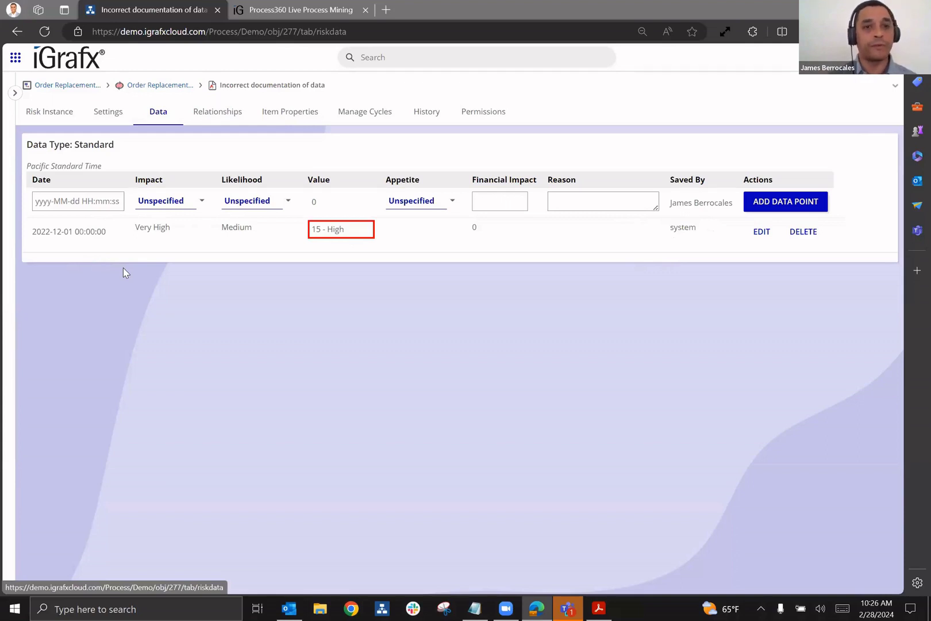
Step: Under Manage Cycles, turn on scheduled review cycles for the risk, showing a 26-week schedule
click(379, 115)
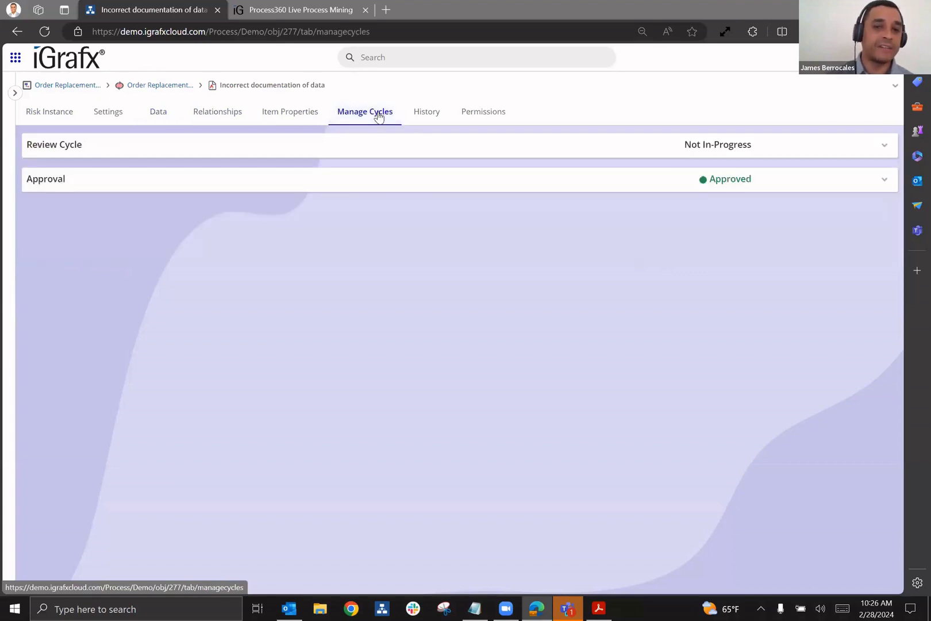
click(379, 150)
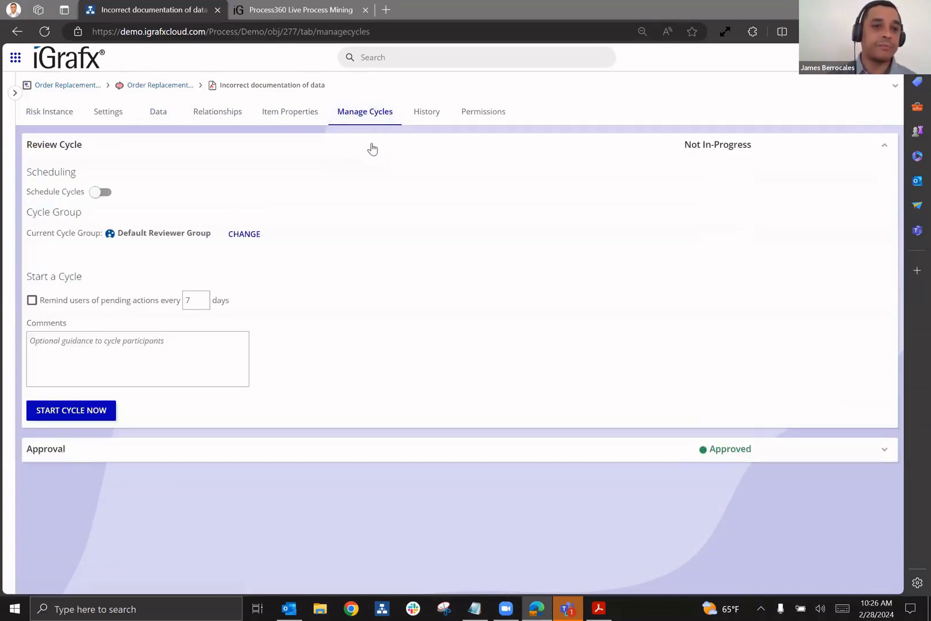
click(100, 193)
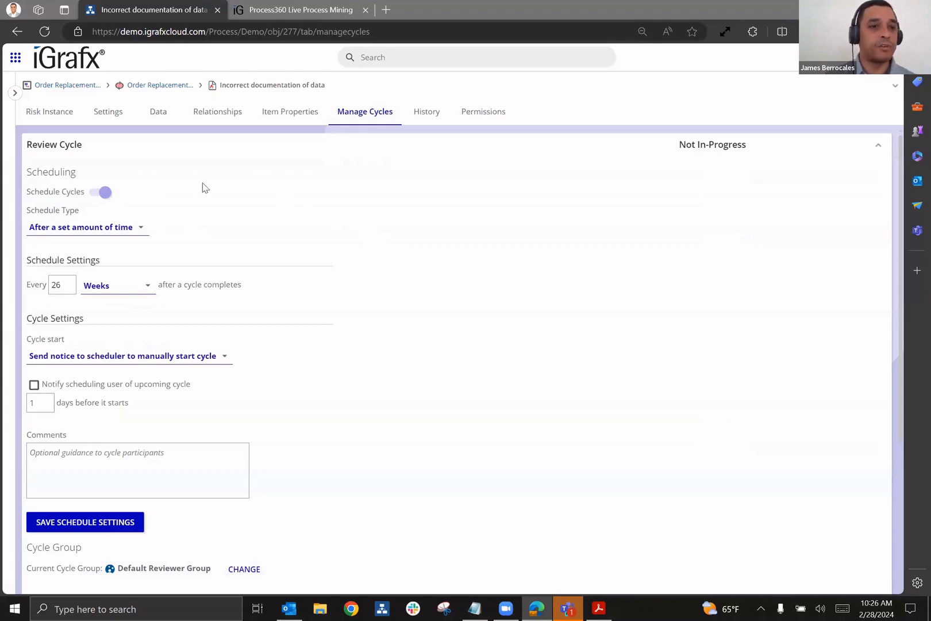
Step: Return to the risk's main page and open the repository tree with Processes collapsed
click(39, 112)
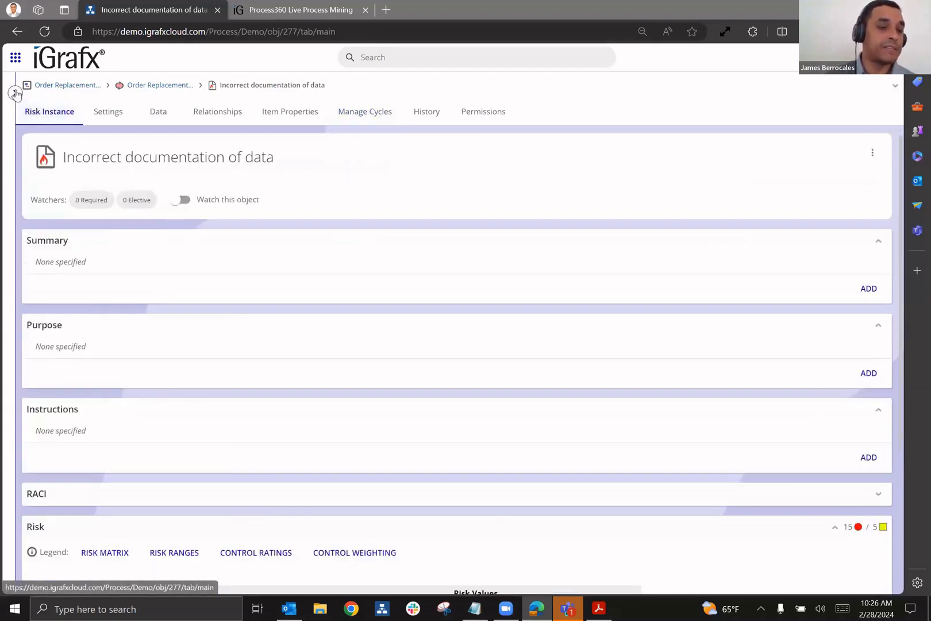
click(15, 93)
scroll(158, 170, up, 4)
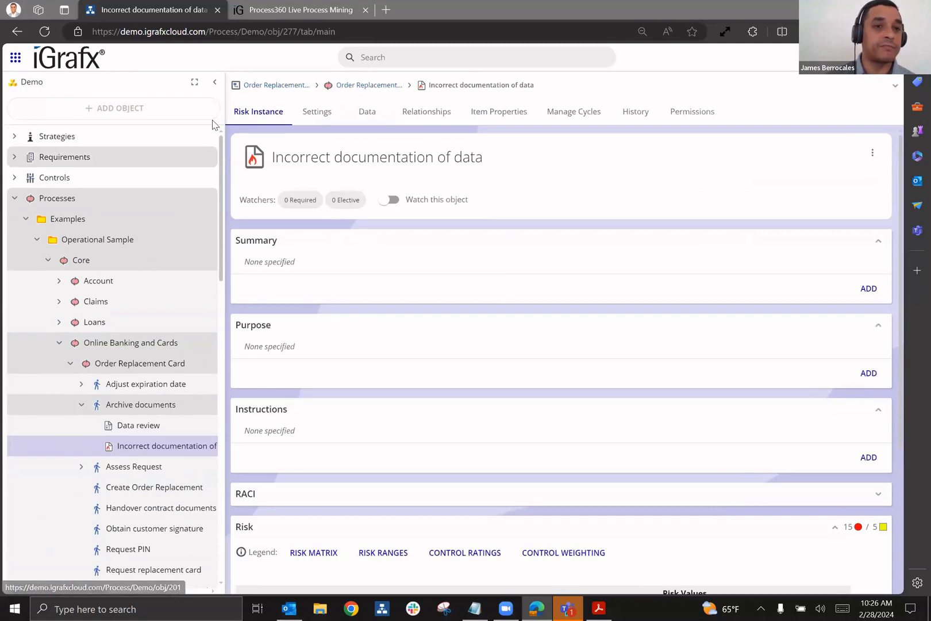
click(14, 198)
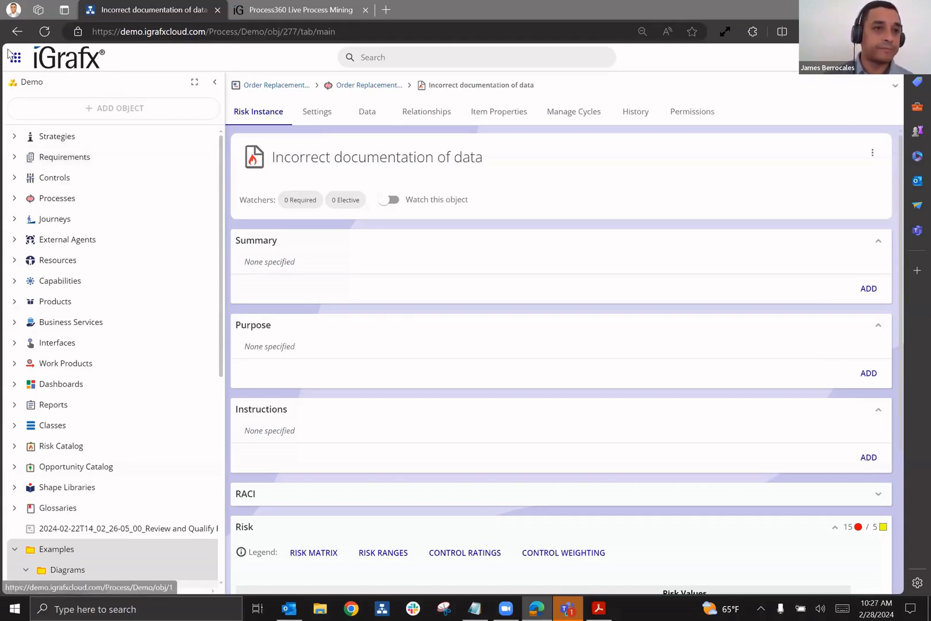
Step: Expand Reports > Examples > Governance, Risk, and Compliance and widen the tree panel
click(15, 405)
scroll(34, 269, down, 3)
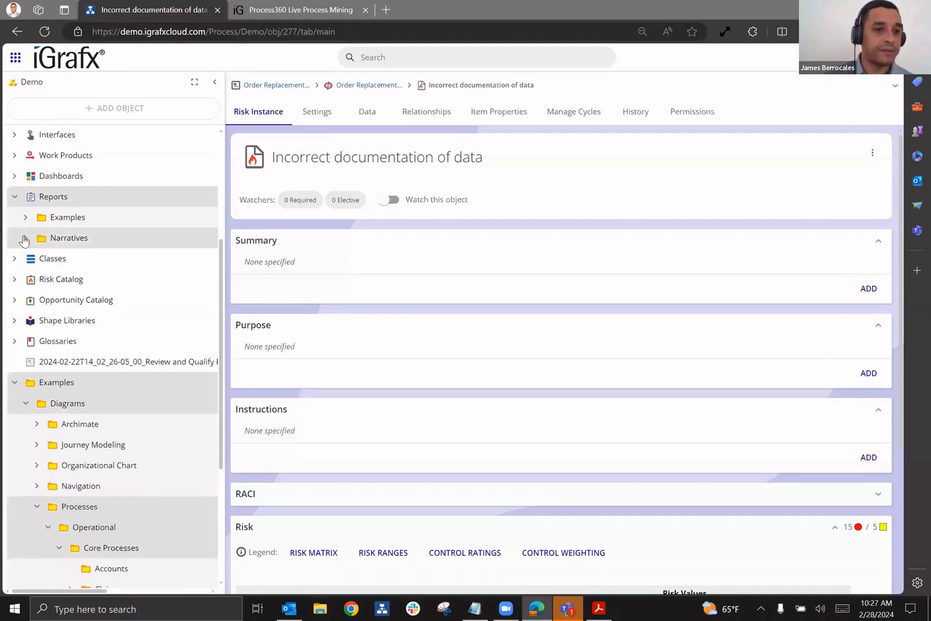
click(26, 218)
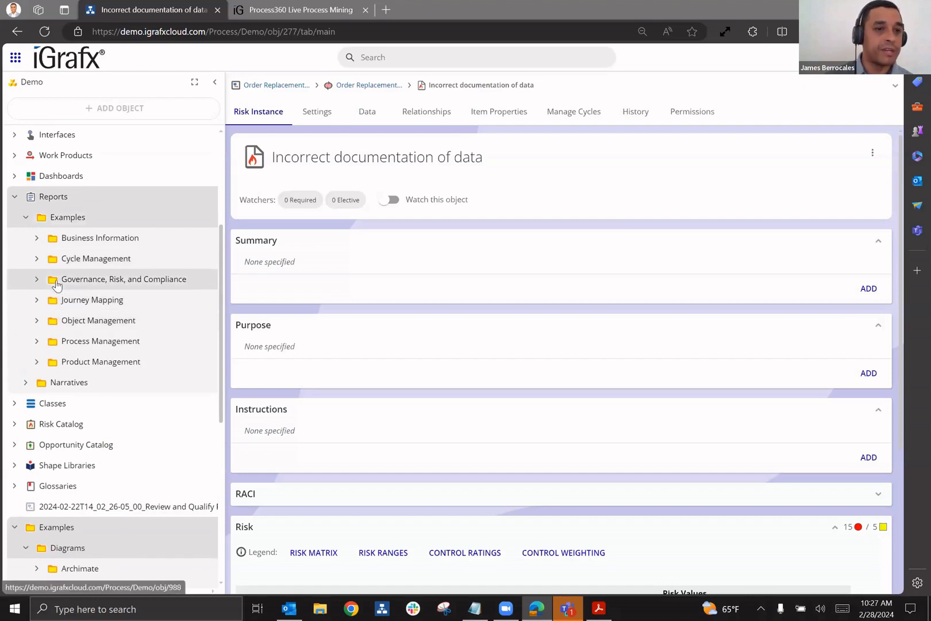
click(37, 279)
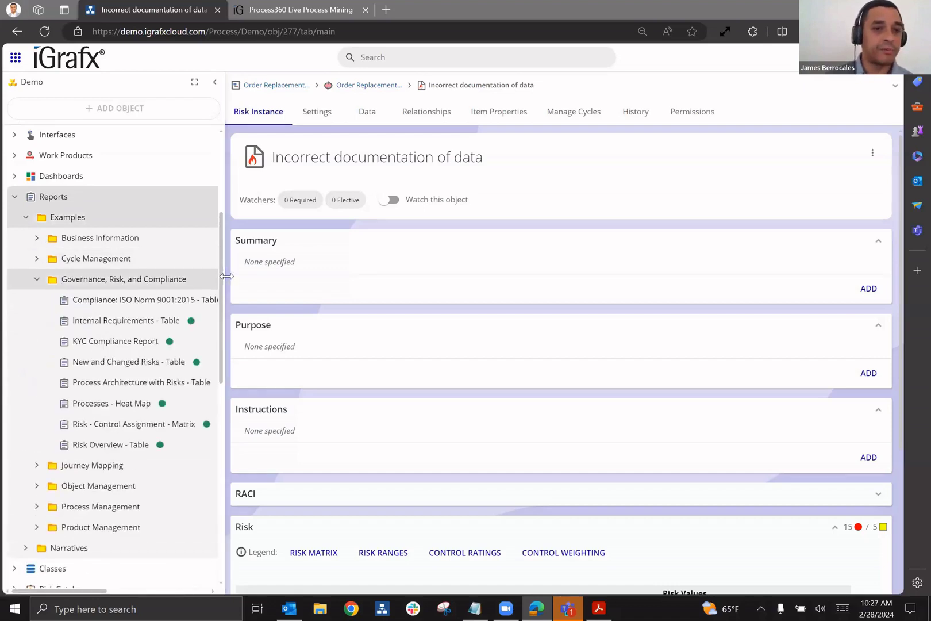
drag(226, 276, 273, 278)
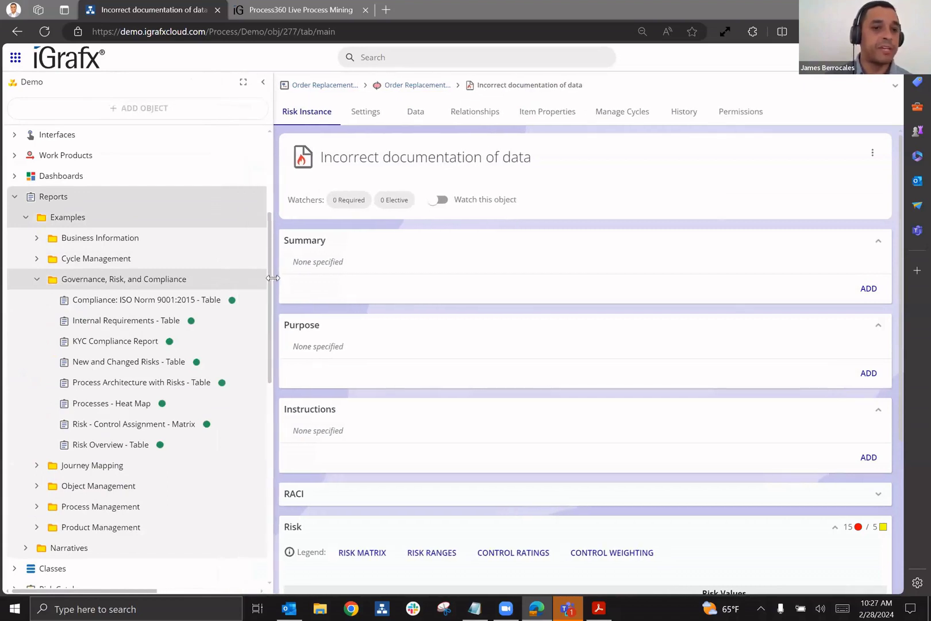
Step: View the Compliance: ISO Norm 9001:2015 - Table report across its width, then open the KYC Compliance Report
click(104, 308)
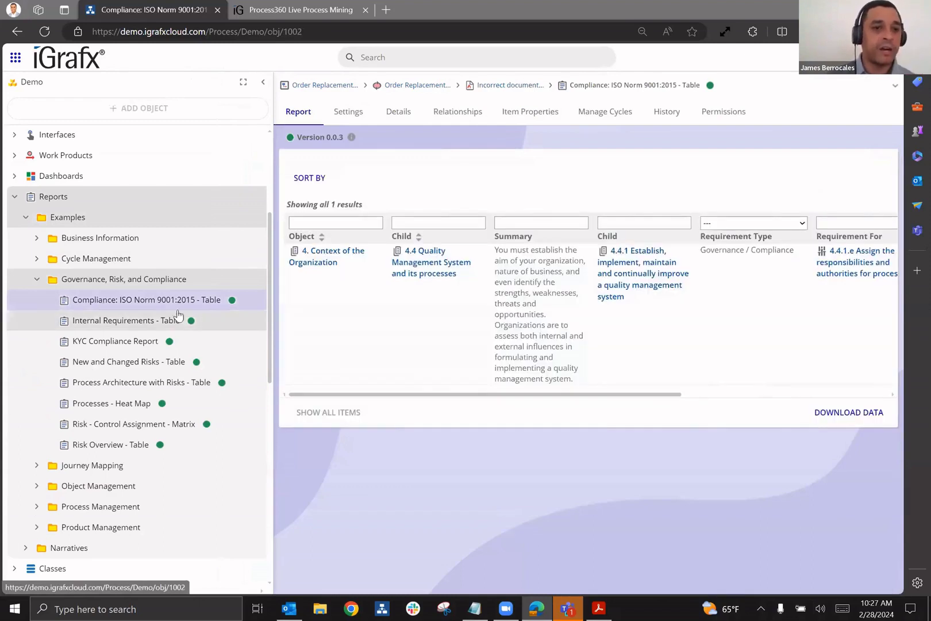
triple_click(368, 401)
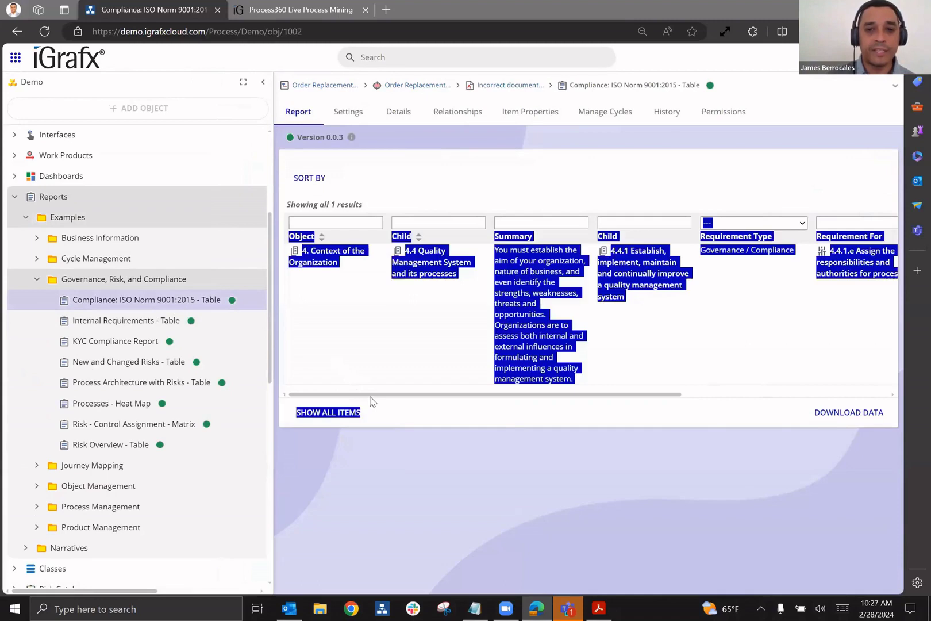
click(485, 421)
drag(458, 397, 747, 418)
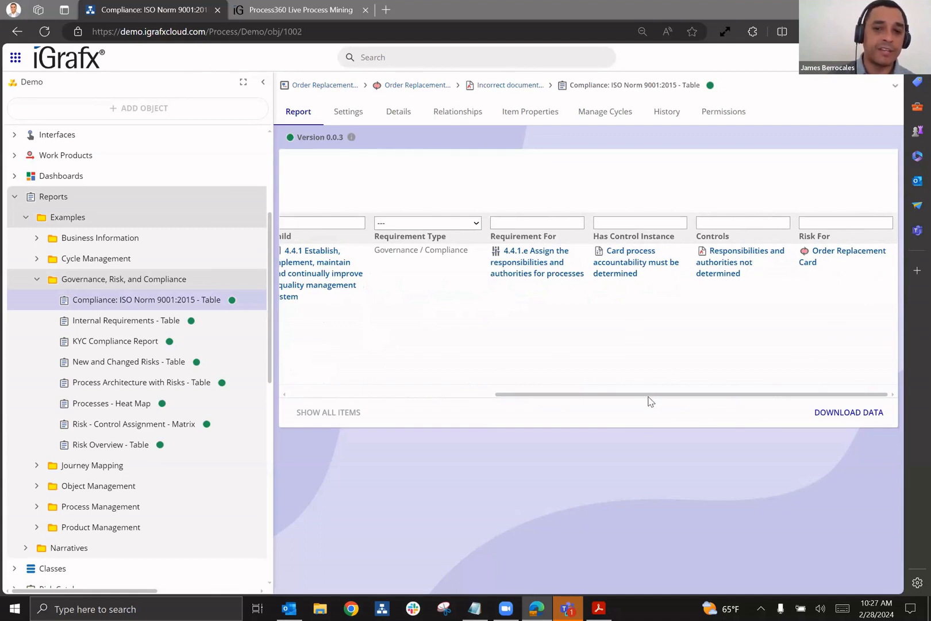
drag(647, 398, 408, 399)
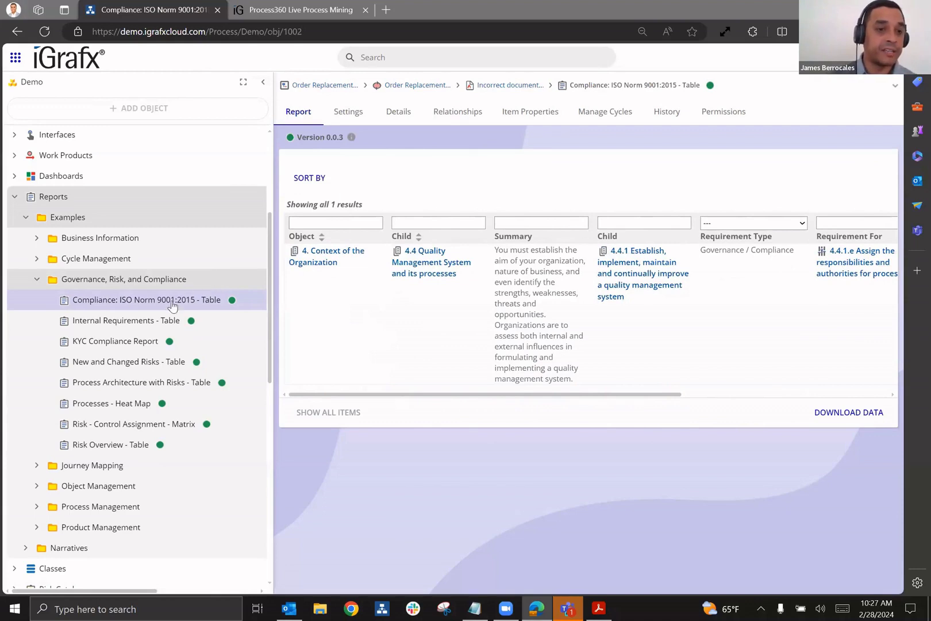
click(113, 341)
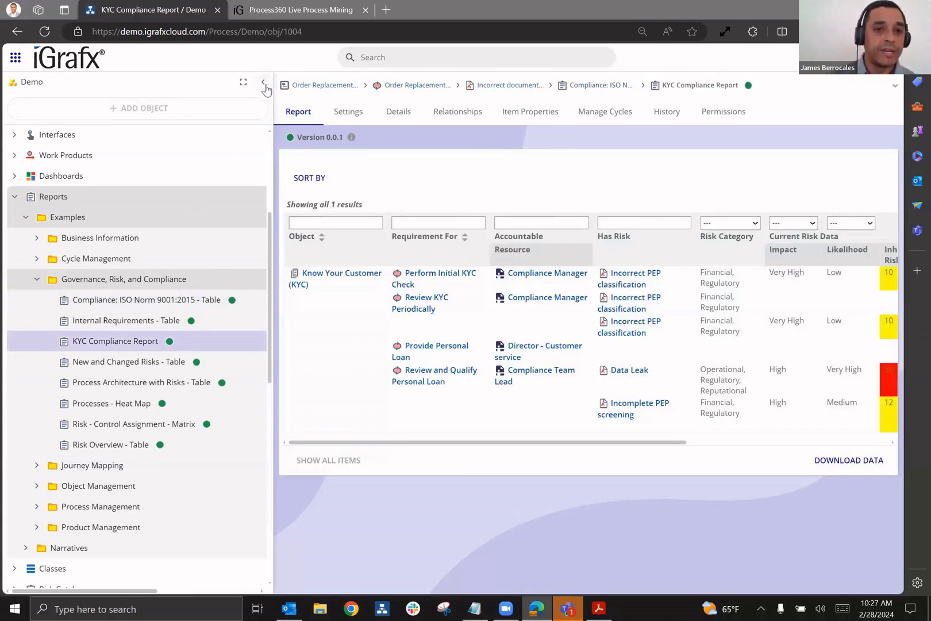
Step: Read the KYC Compliance Report at full width, then reopen the tree at Reports > Examples
click(262, 88)
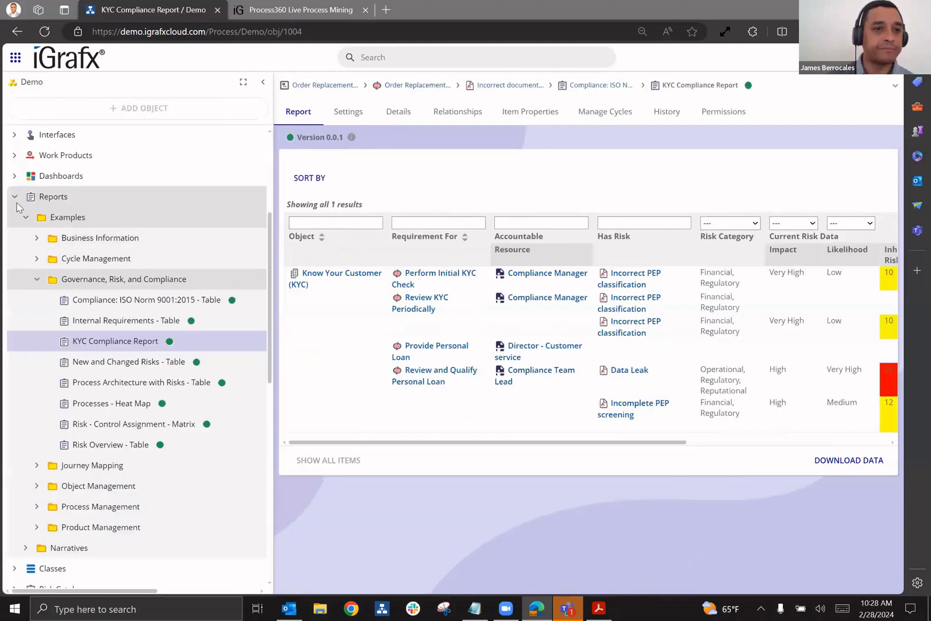
click(14, 197)
click(14, 197)
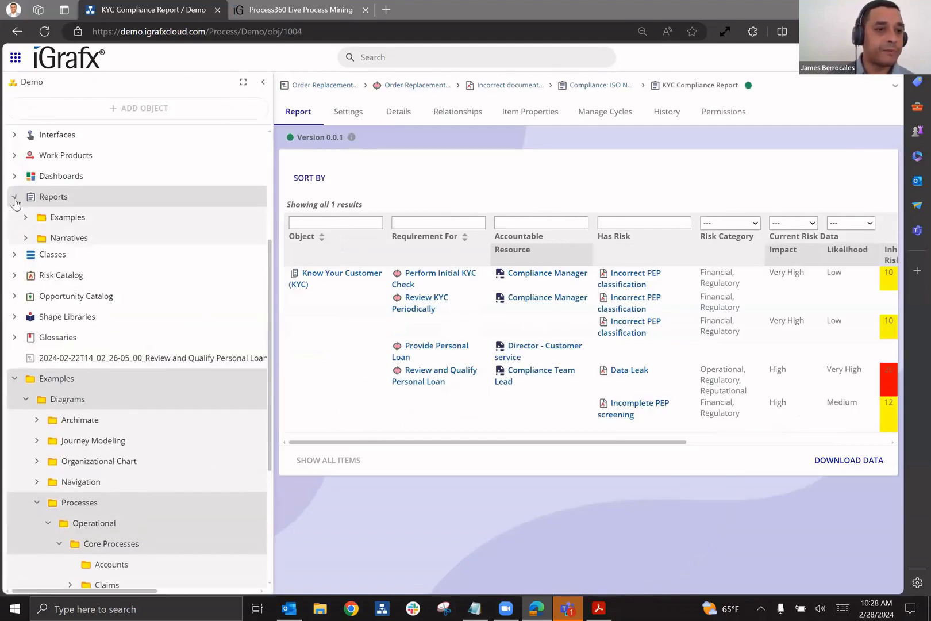
click(25, 218)
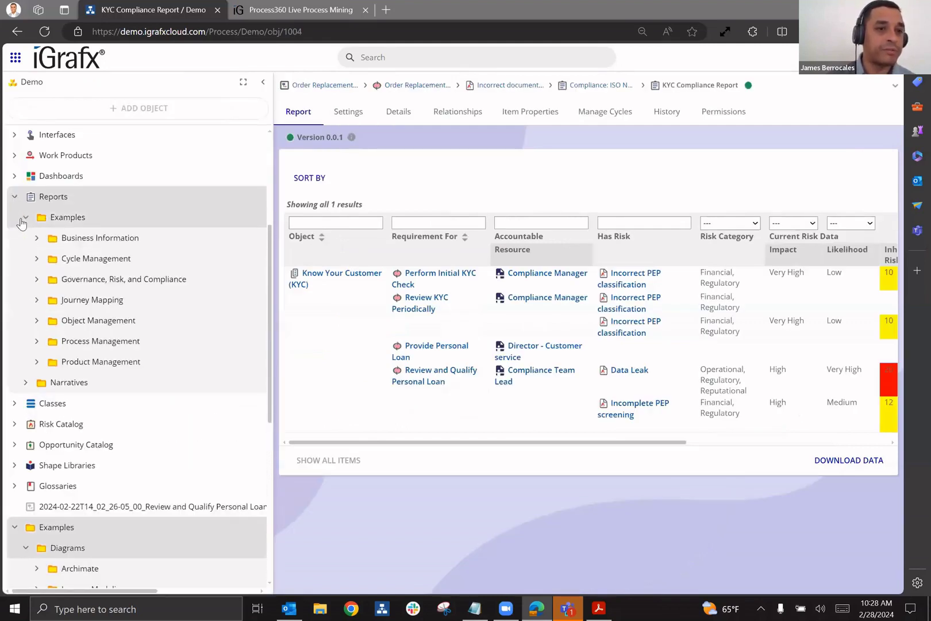
Step: Open the Processes - Heat Map report and scroll to its Impact-by-Likelihood grid
click(127, 408)
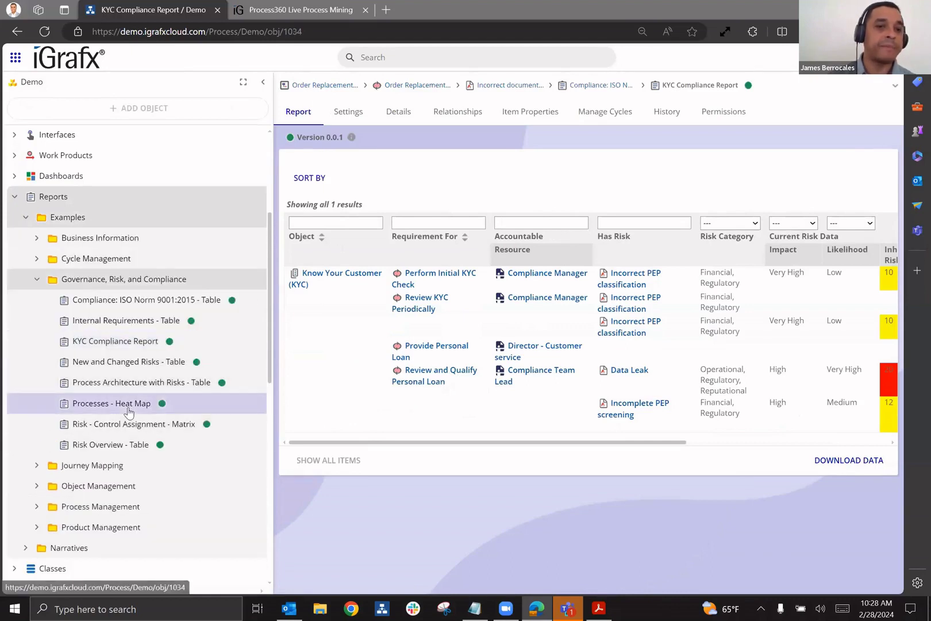
scroll(475, 308, down, 2)
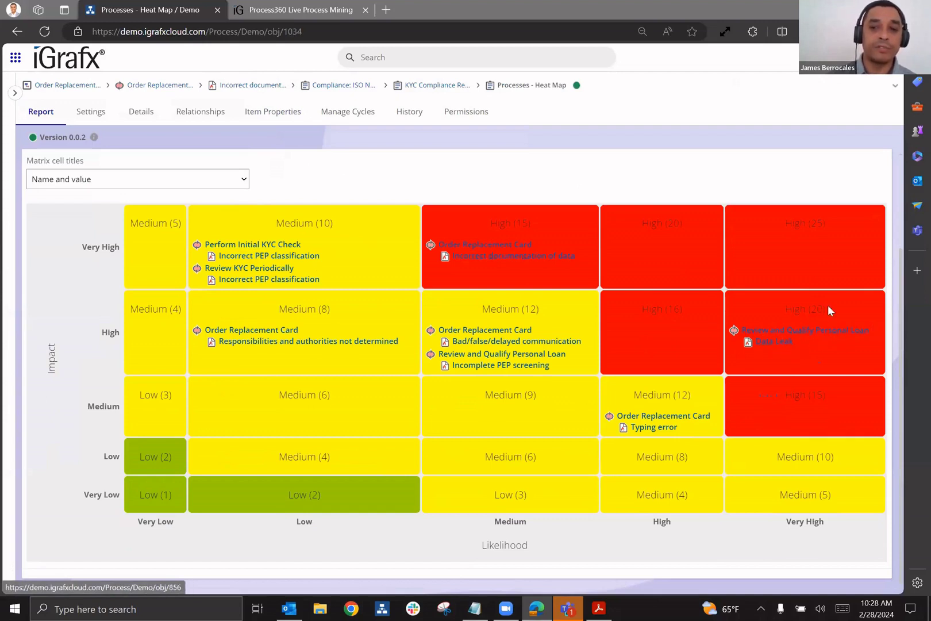
Step: Open the Review and Qualify Personal Loan process from the heat map, then collapse Processes in the tree
click(807, 333)
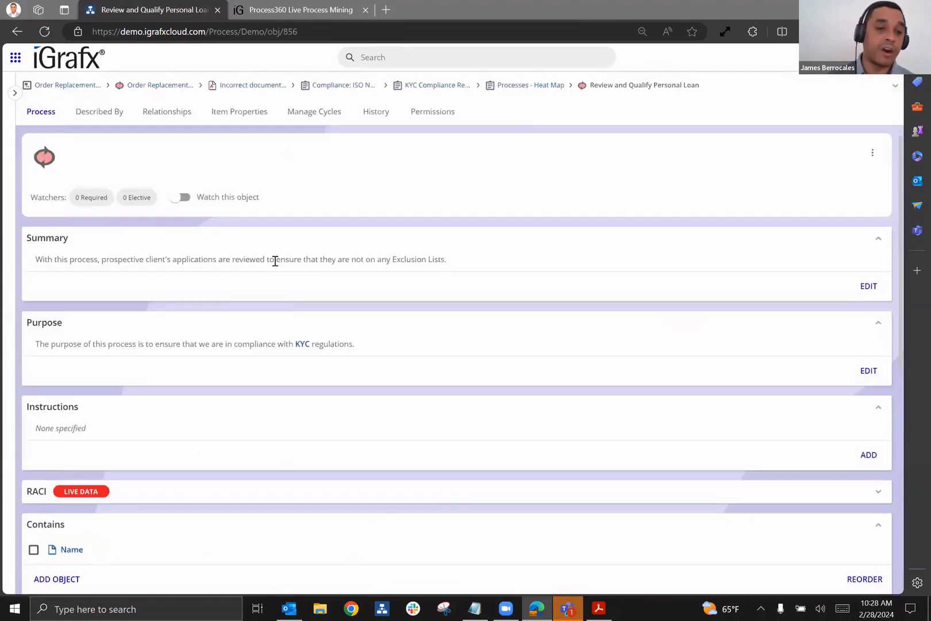
scroll(274, 262, down, 8)
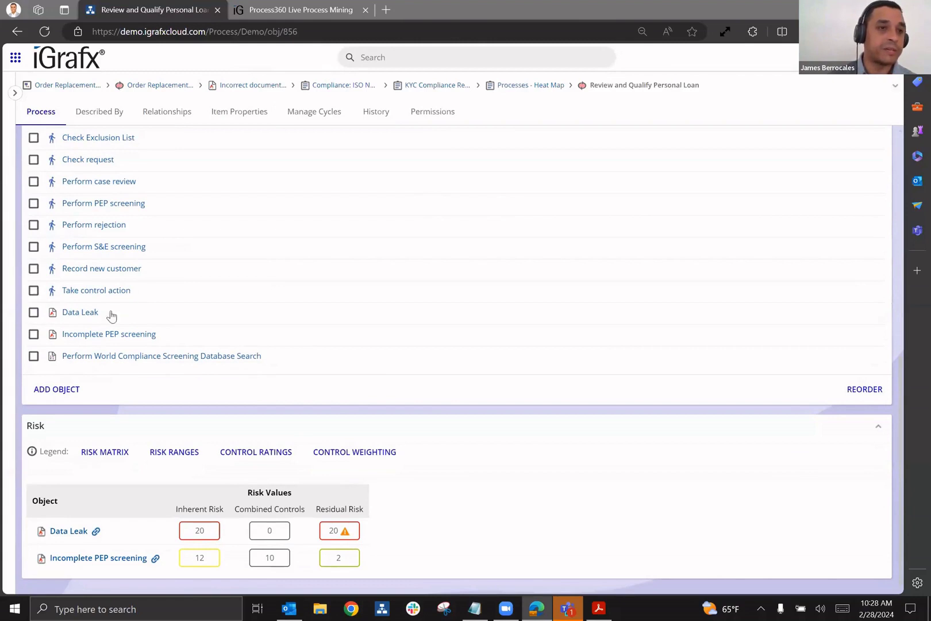
click(16, 93)
click(14, 198)
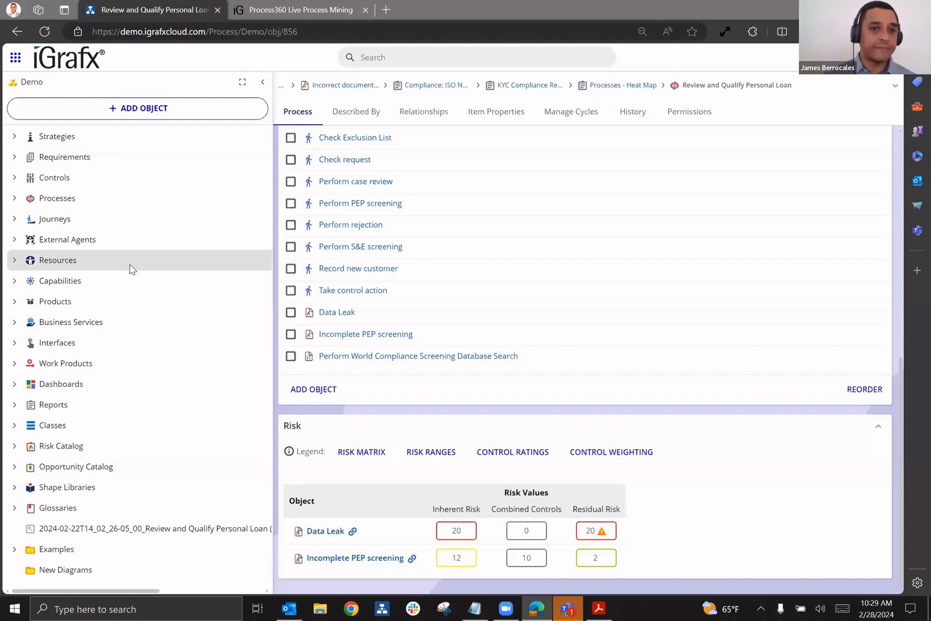
Step: Go to the dashboard, switch to the Designer Dashboard, and open the Loans area of the process house
click(15, 57)
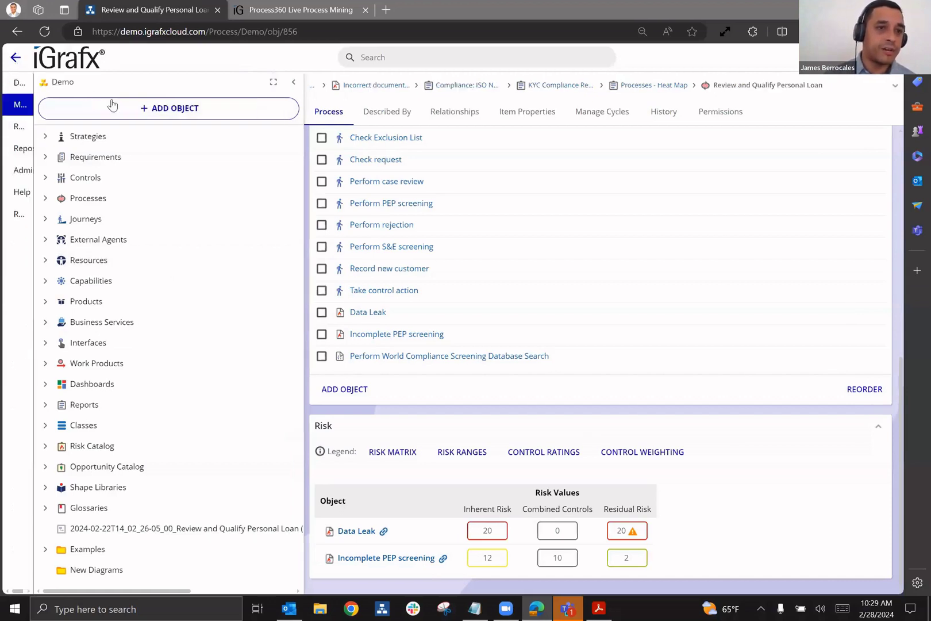
click(58, 91)
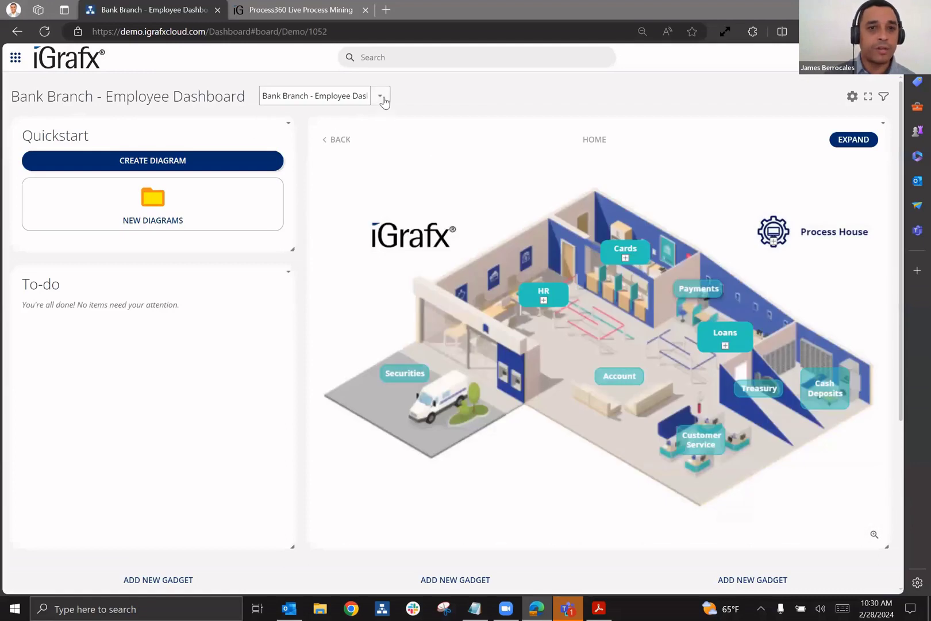
click(380, 96)
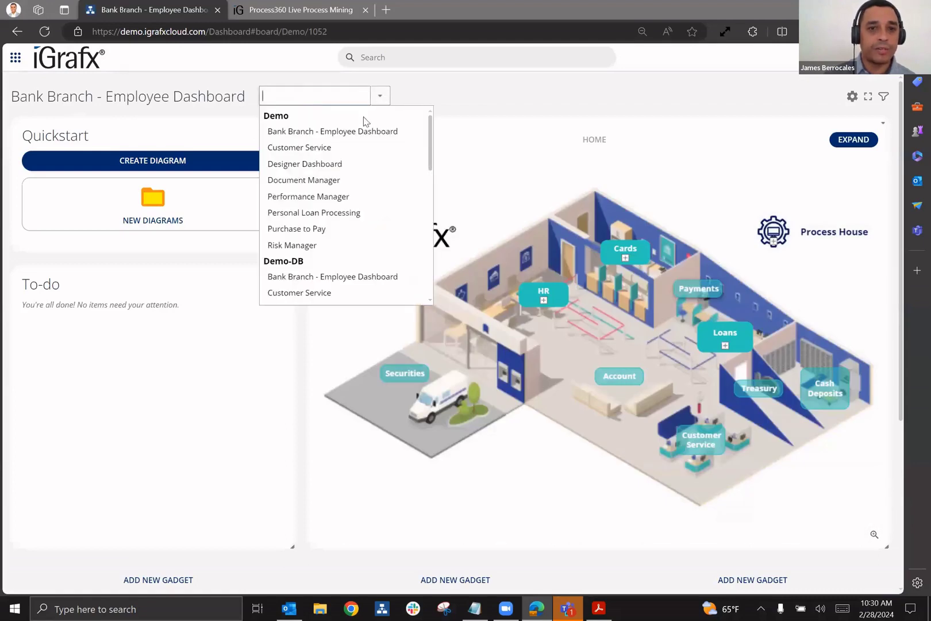
click(337, 182)
click(277, 99)
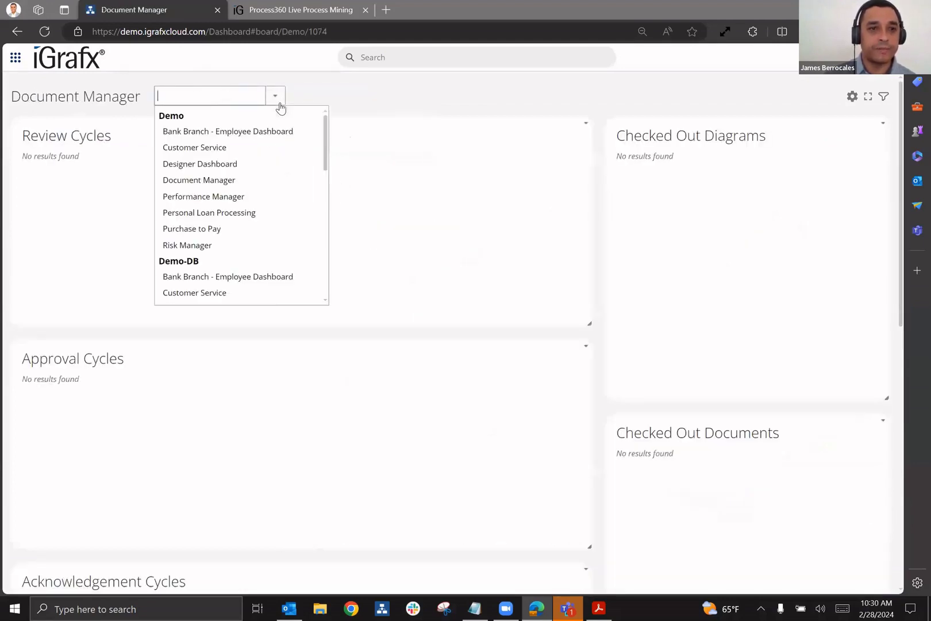
click(260, 167)
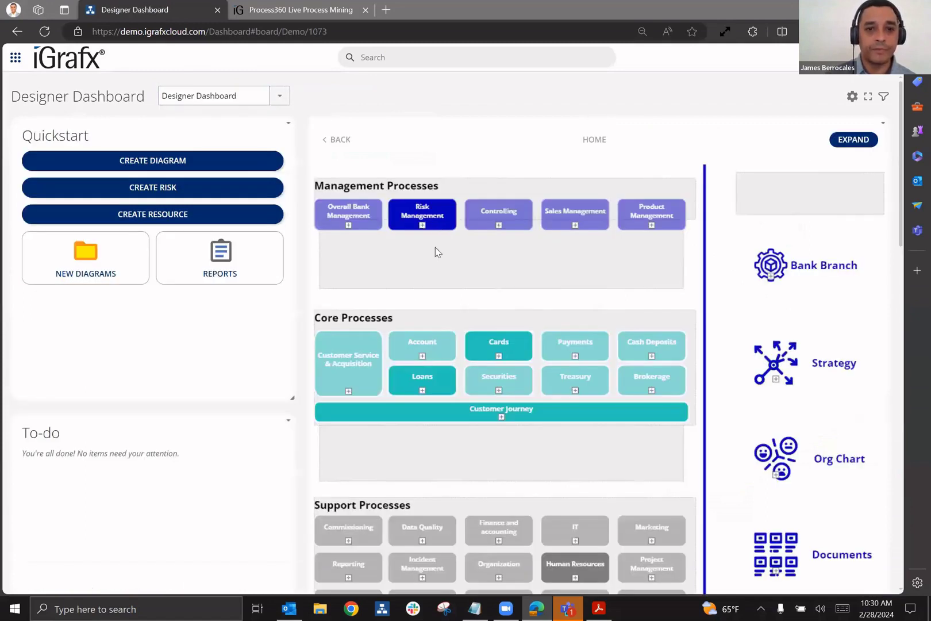
click(423, 391)
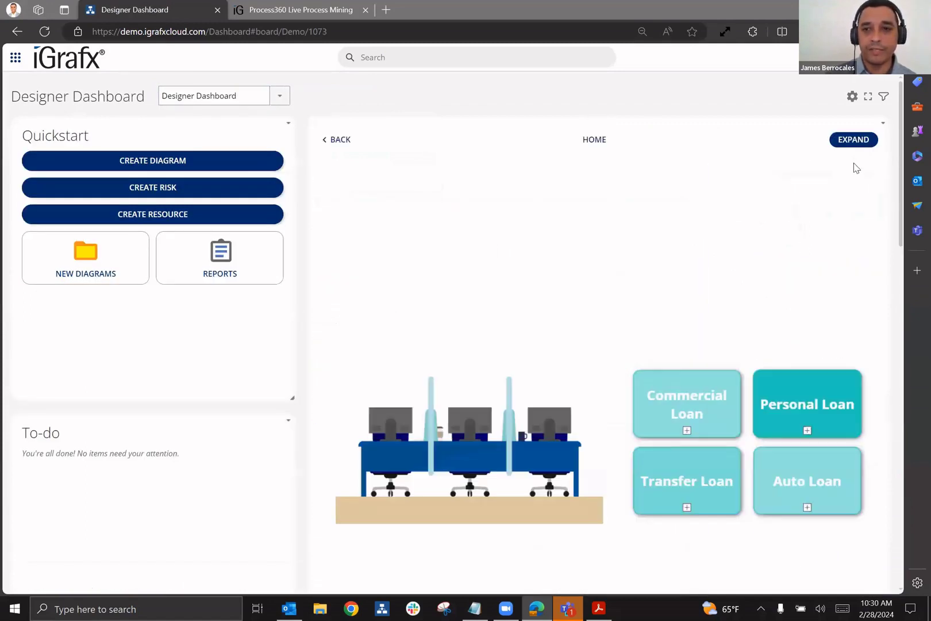
Step: Expand the Loans page to full view and drill into the Provide Personal Loan diagram
click(867, 146)
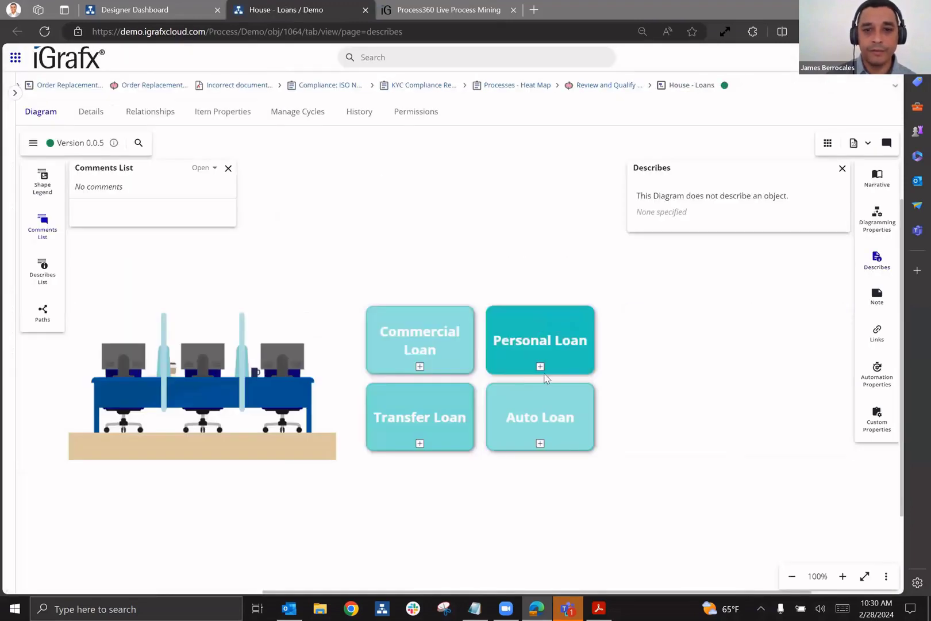
click(541, 368)
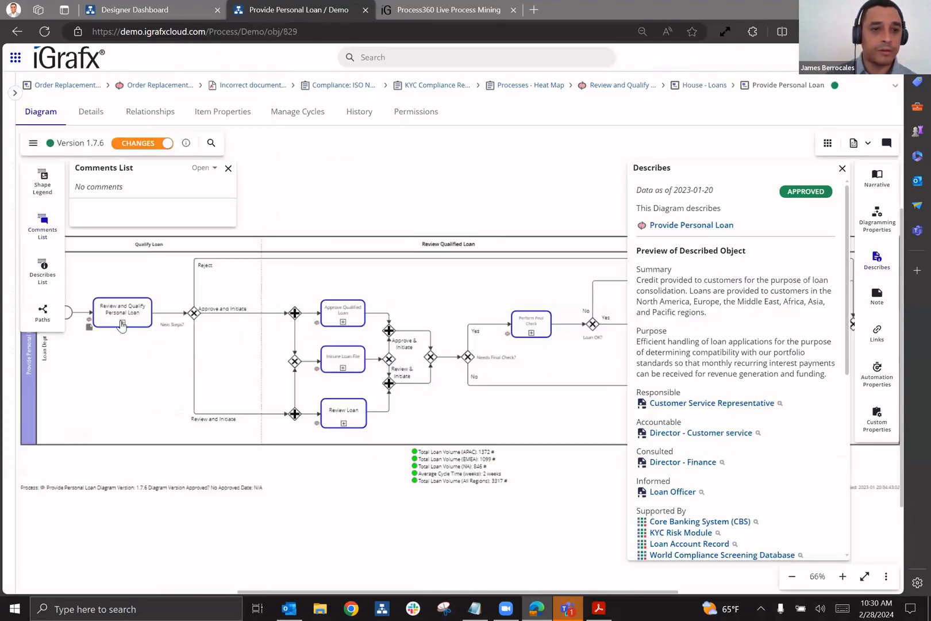
Step: Drill into the Review and Qualify Personal Loan subprocess, close Comments List, and show the pool's details
click(122, 323)
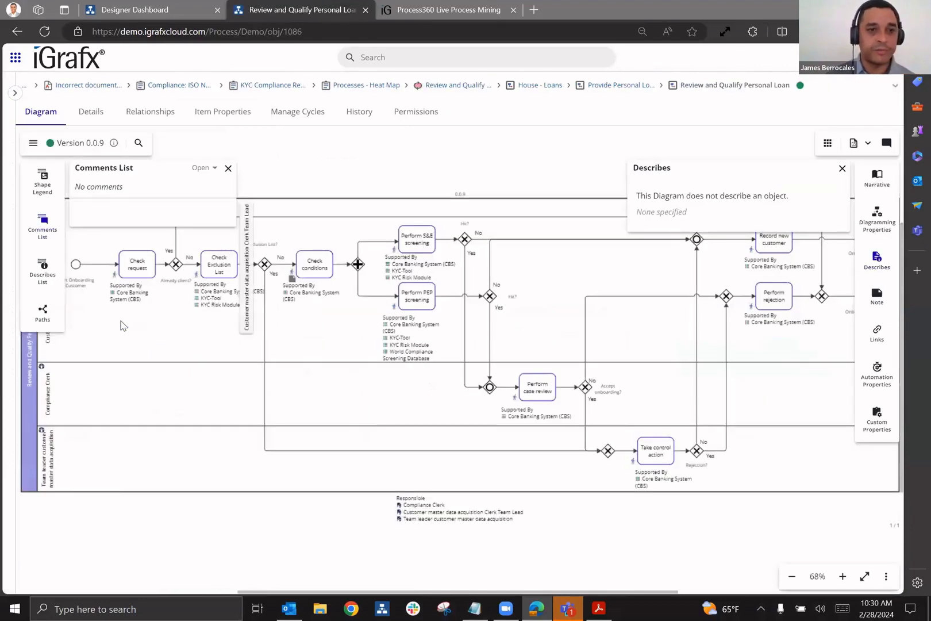
click(228, 169)
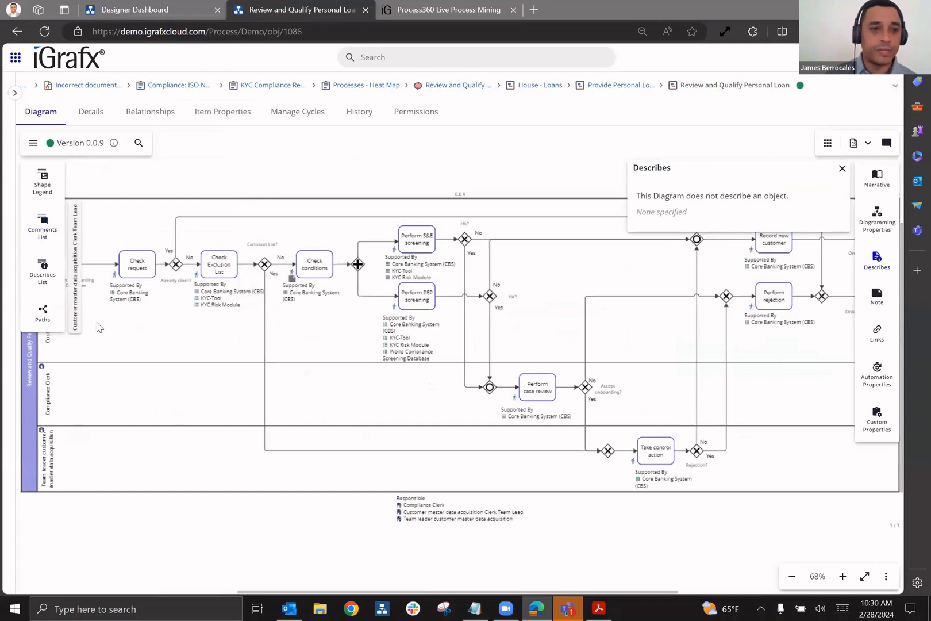
click(42, 447)
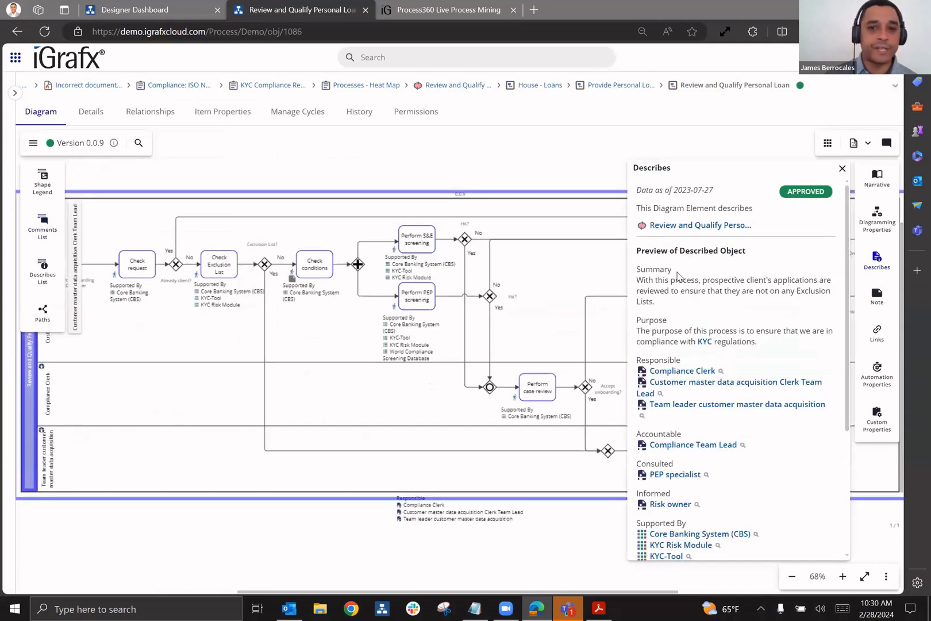
Step: Browse the process description, dismiss the KYC glossary card, and close the details panel
scroll(688, 327, down, 3)
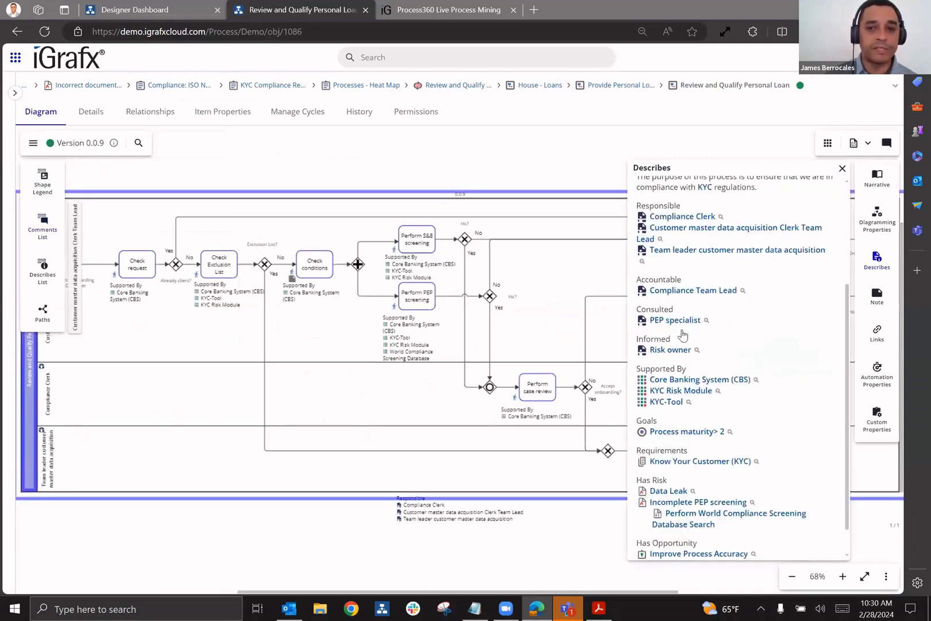
scroll(689, 327, up, 2)
mouse_move(704, 284)
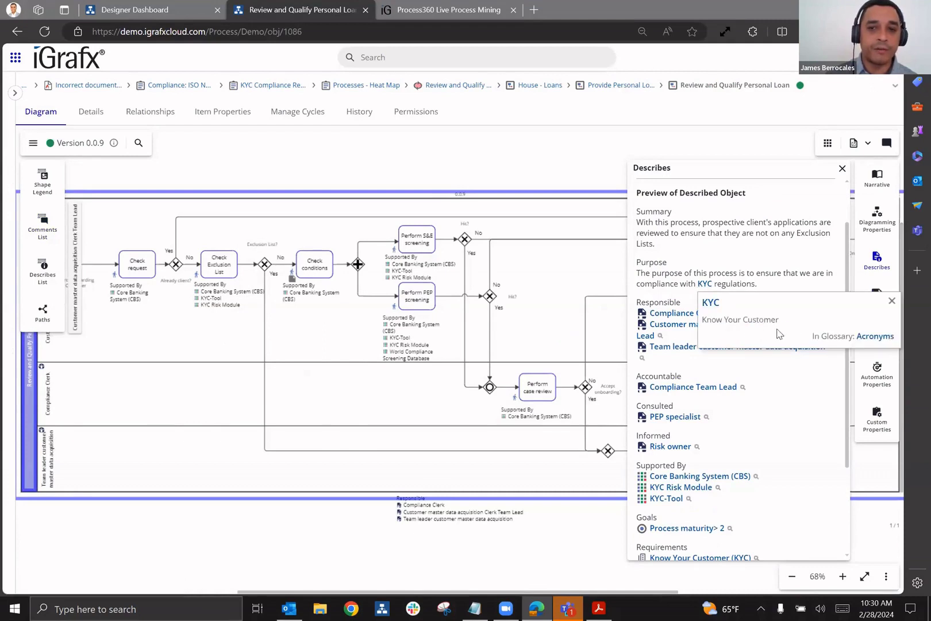
click(892, 300)
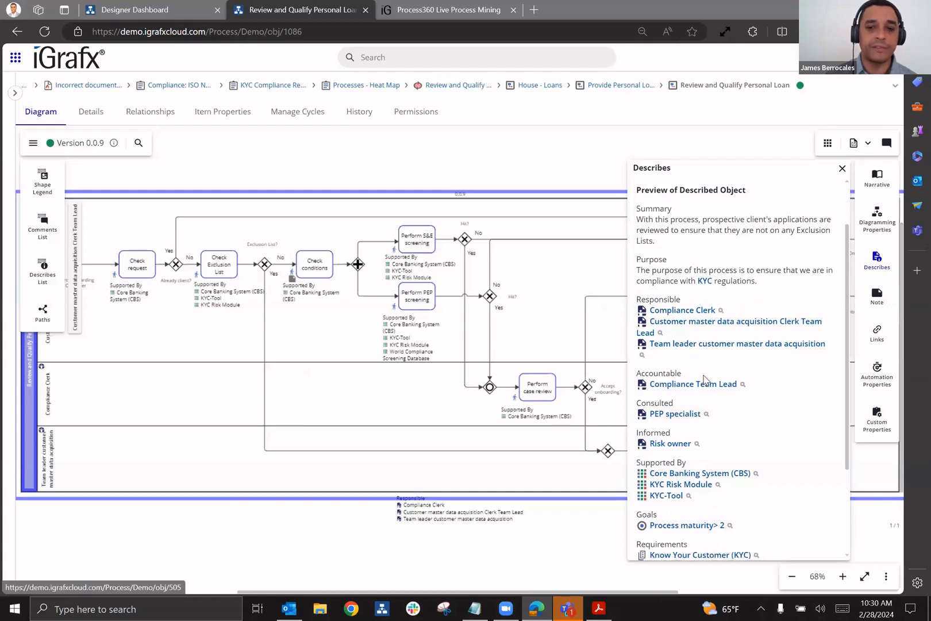
scroll(687, 374, down, 3)
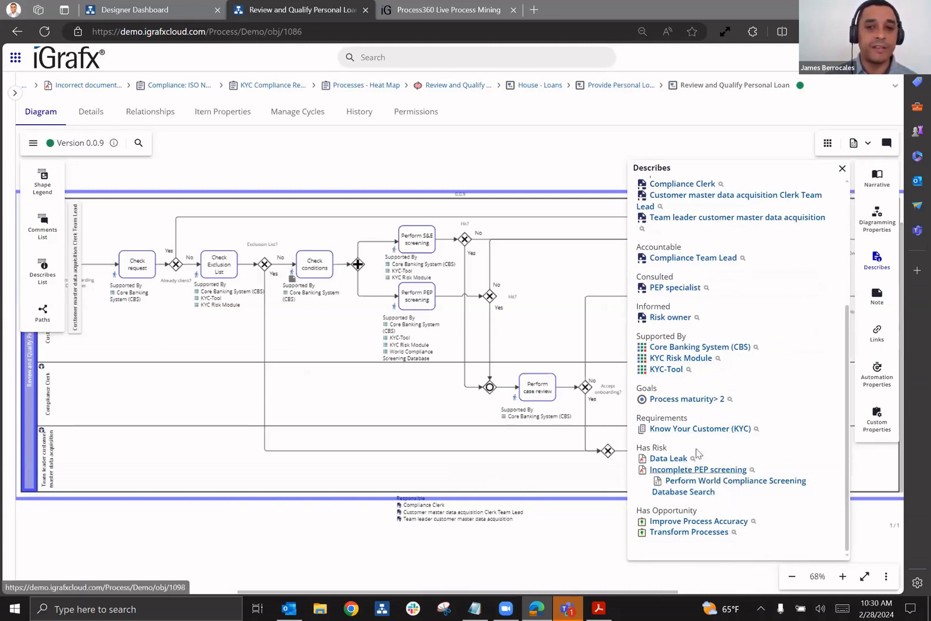
scroll(747, 418, up, 3)
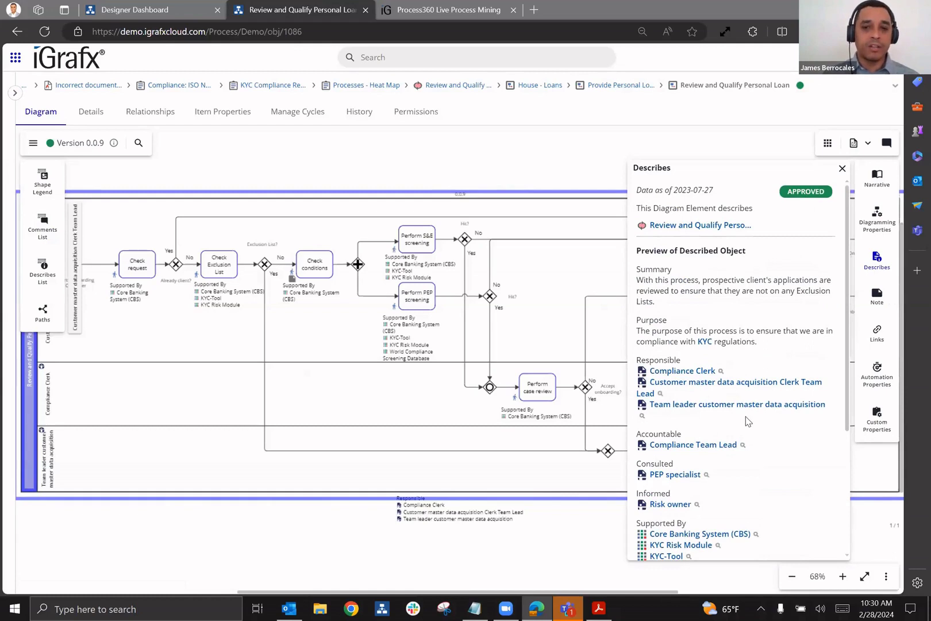
scroll(746, 417, down, 1)
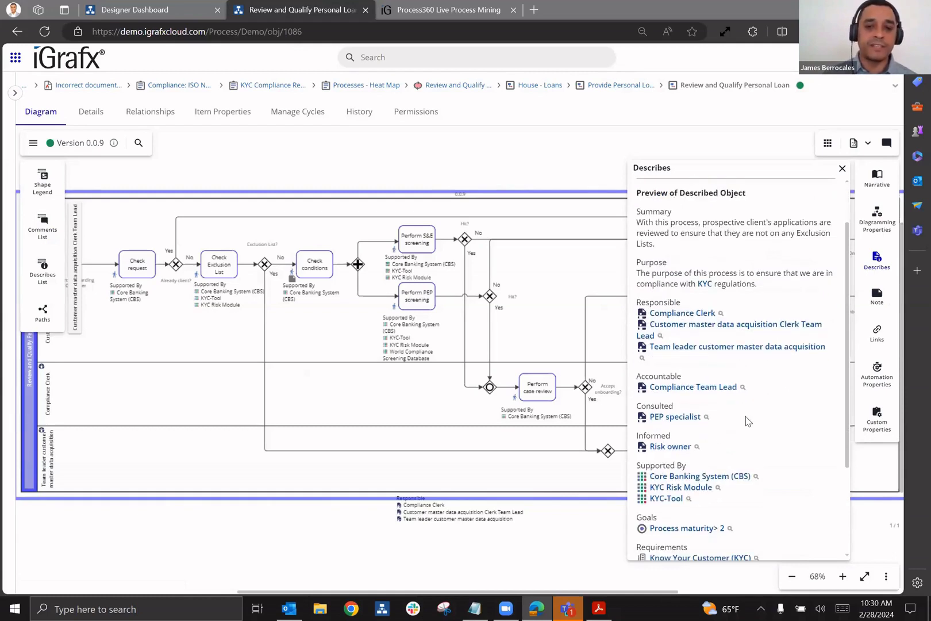
click(842, 169)
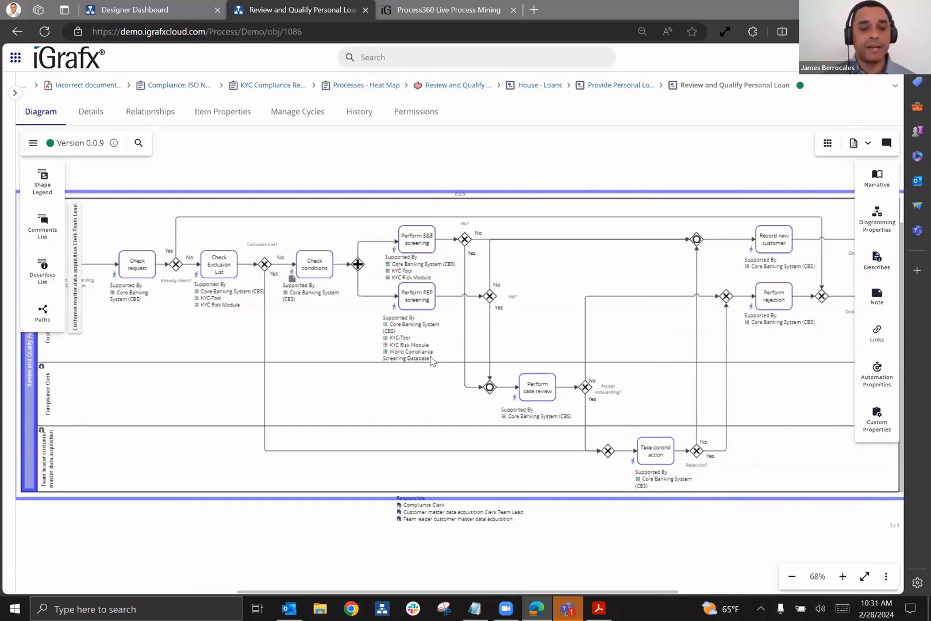
Step: Open the Review and Qualify Personal Loan project's Analysis view in Process Mining
click(437, 12)
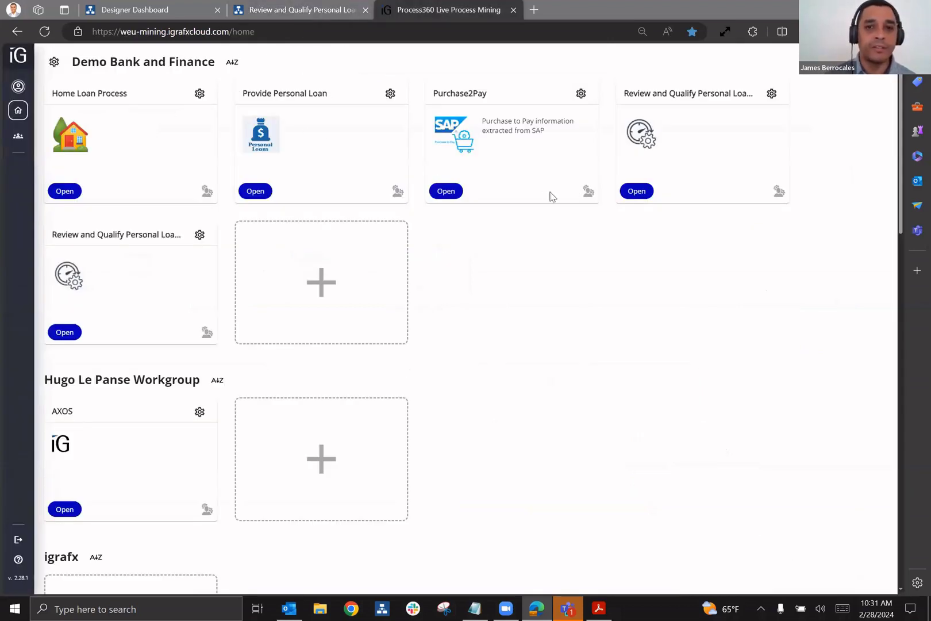
click(637, 192)
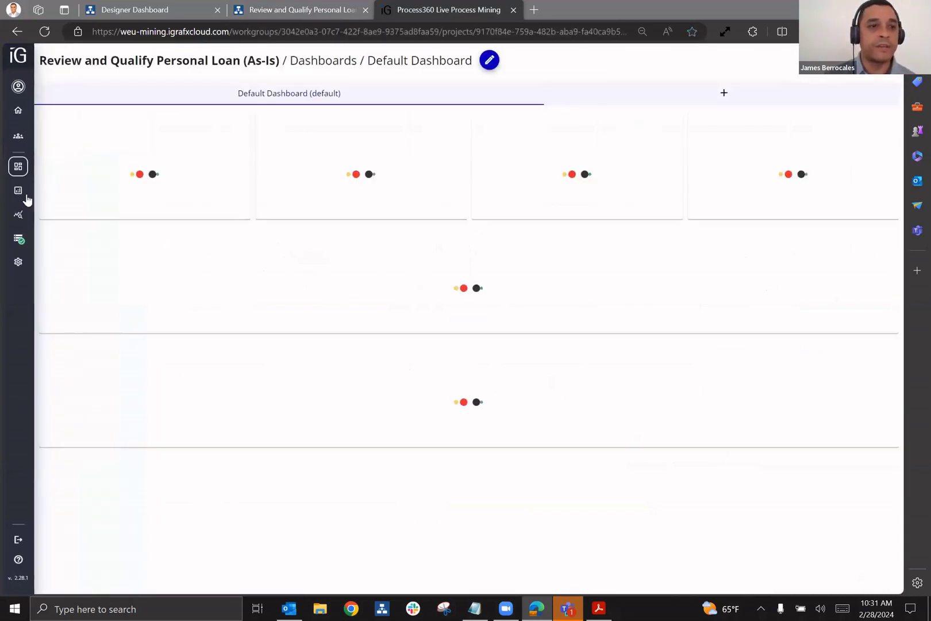
click(28, 200)
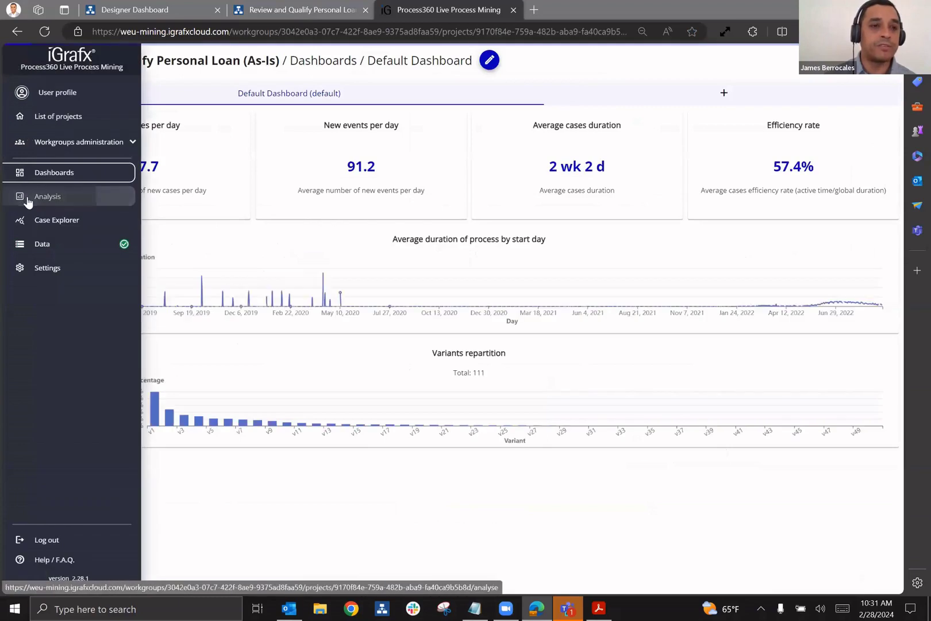
click(302, 12)
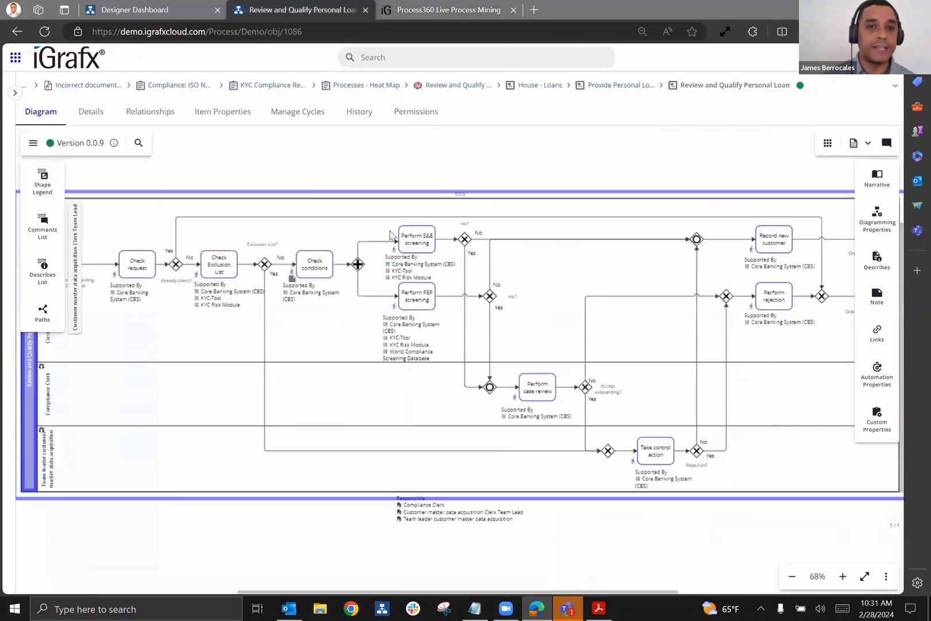
click(449, 12)
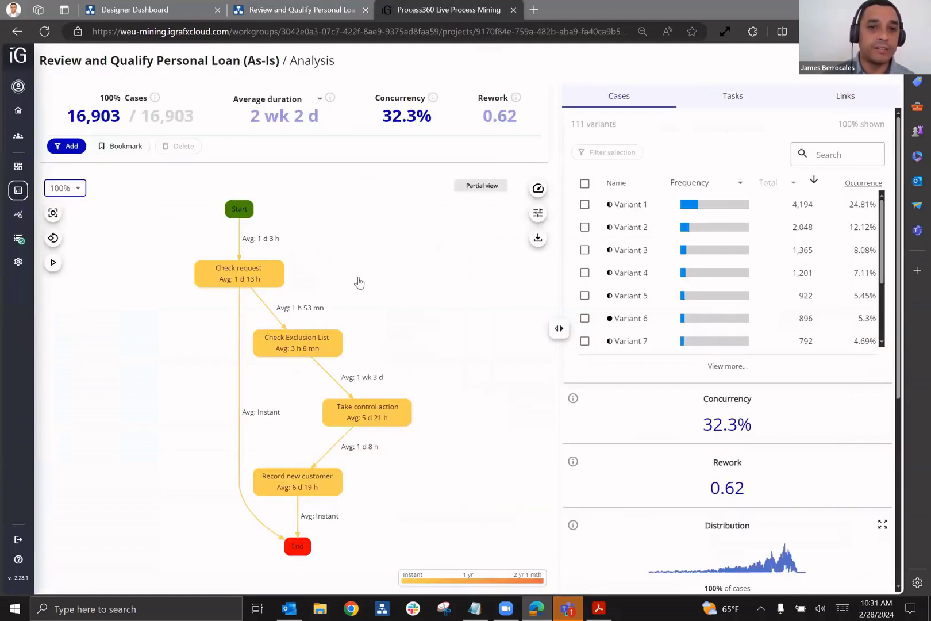
Step: Set the Tasks and Links complexity sliders to 100% in the process map
click(538, 213)
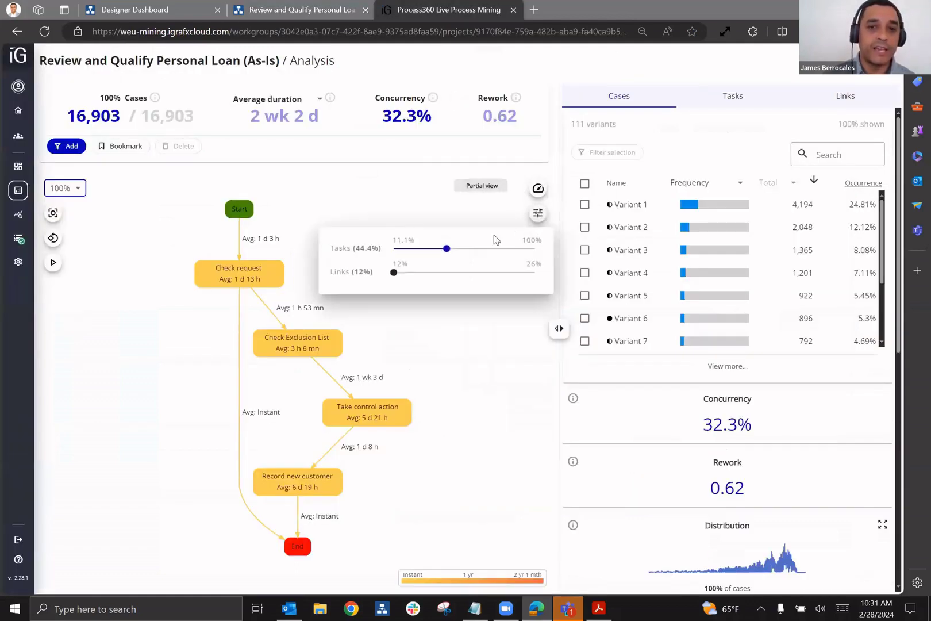
drag(443, 246, 534, 248)
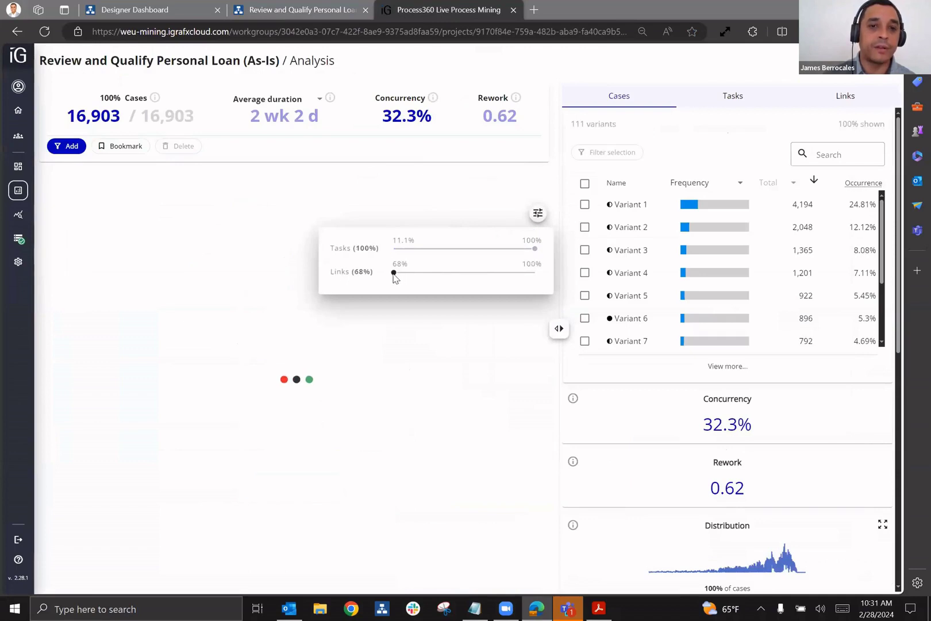
drag(391, 272, 534, 272)
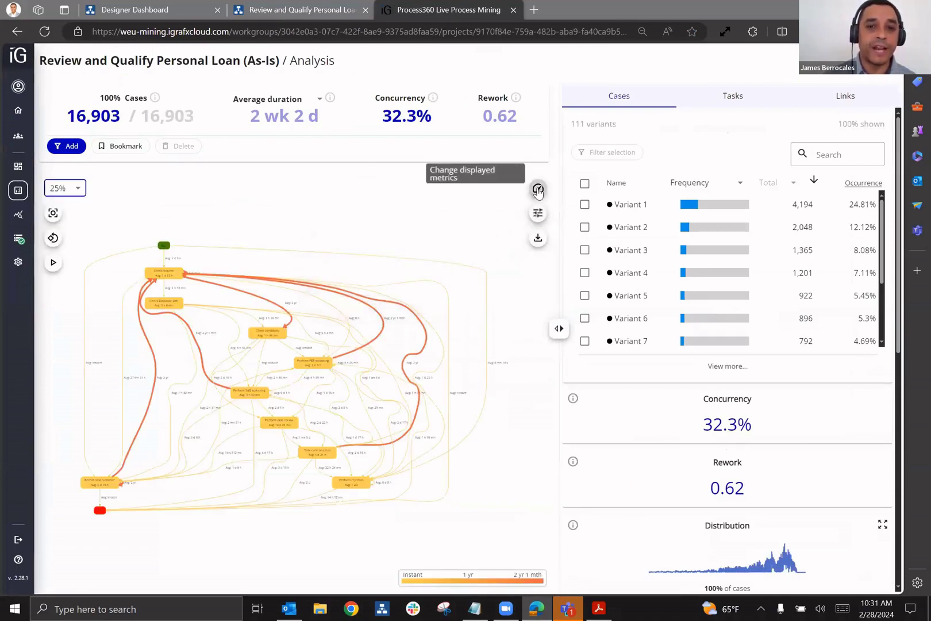
Step: Switch the map colouring to conformance against the As-Is Design model
click(538, 189)
click(423, 230)
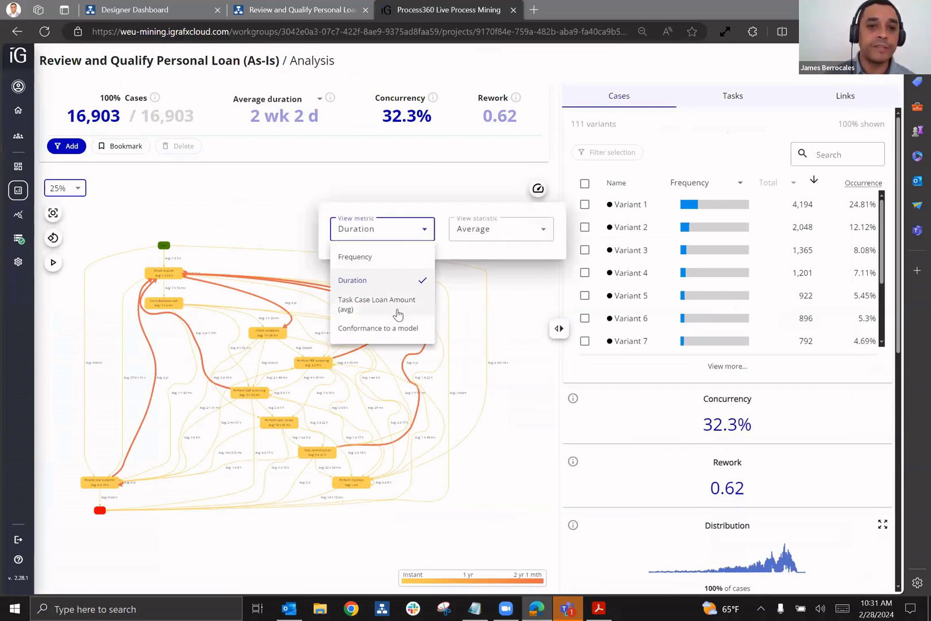
click(399, 329)
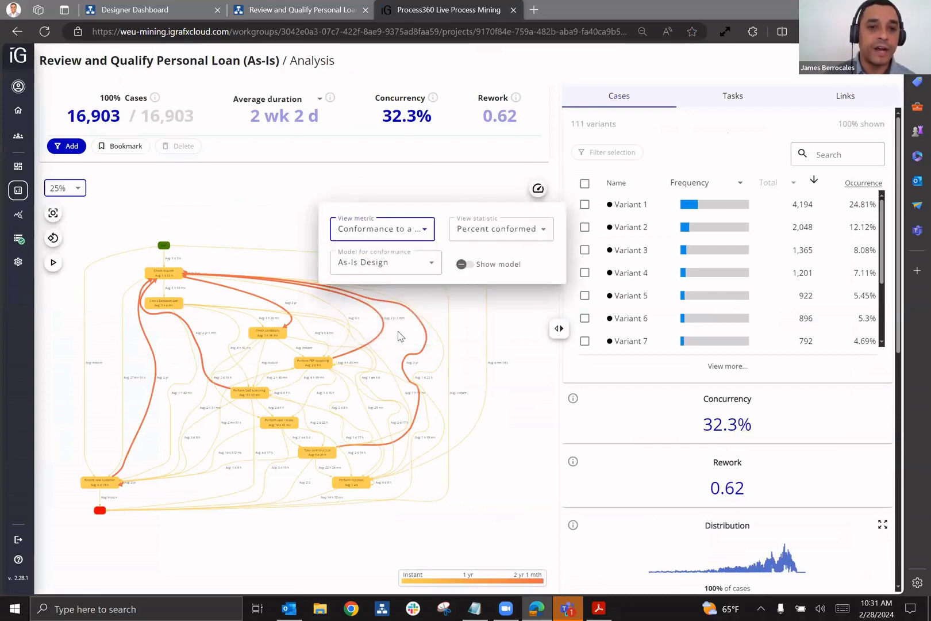
click(263, 189)
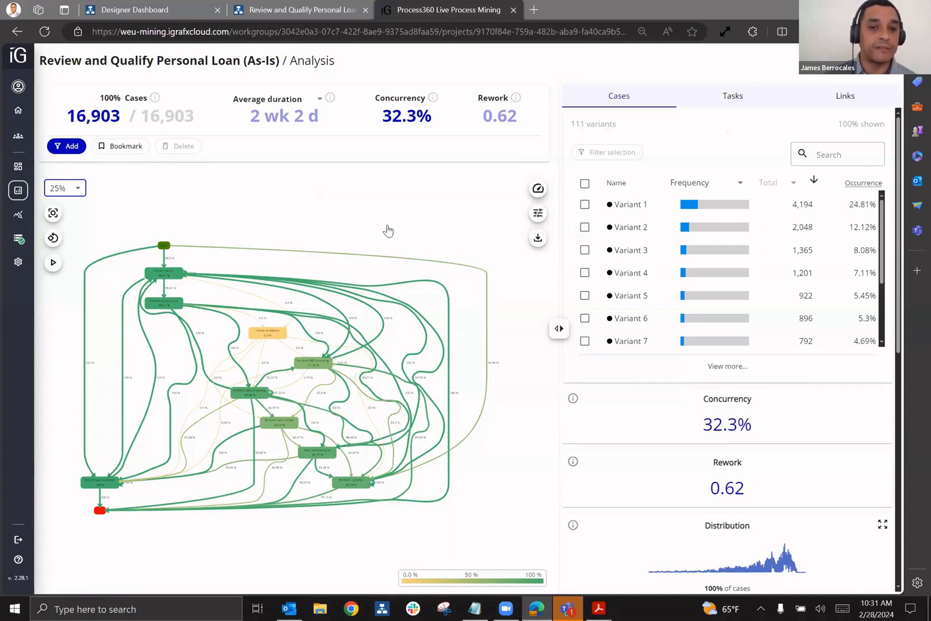
Step: Set the displayed conformance statistic to Percent non-conformed
click(539, 189)
click(514, 230)
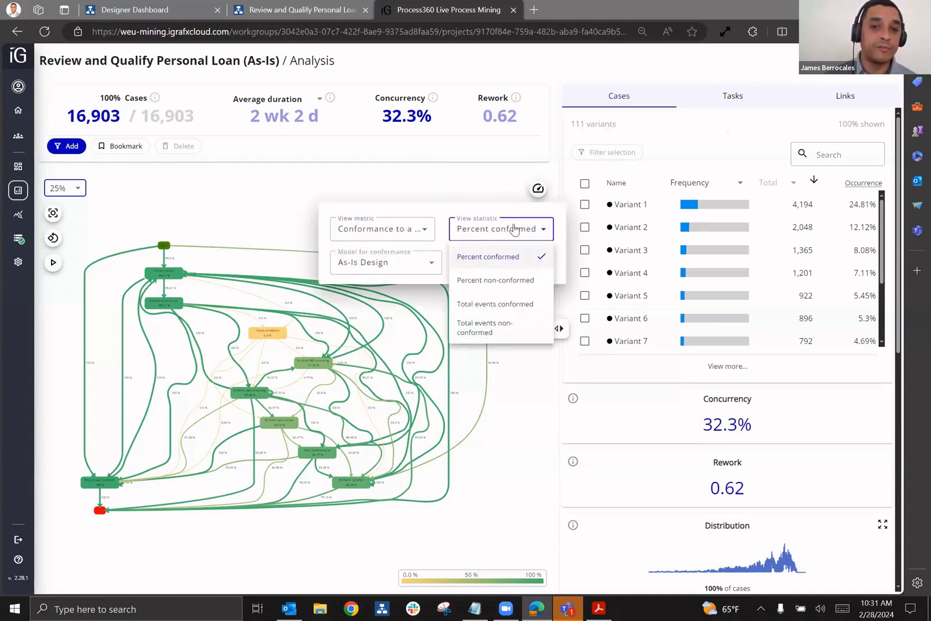
click(504, 281)
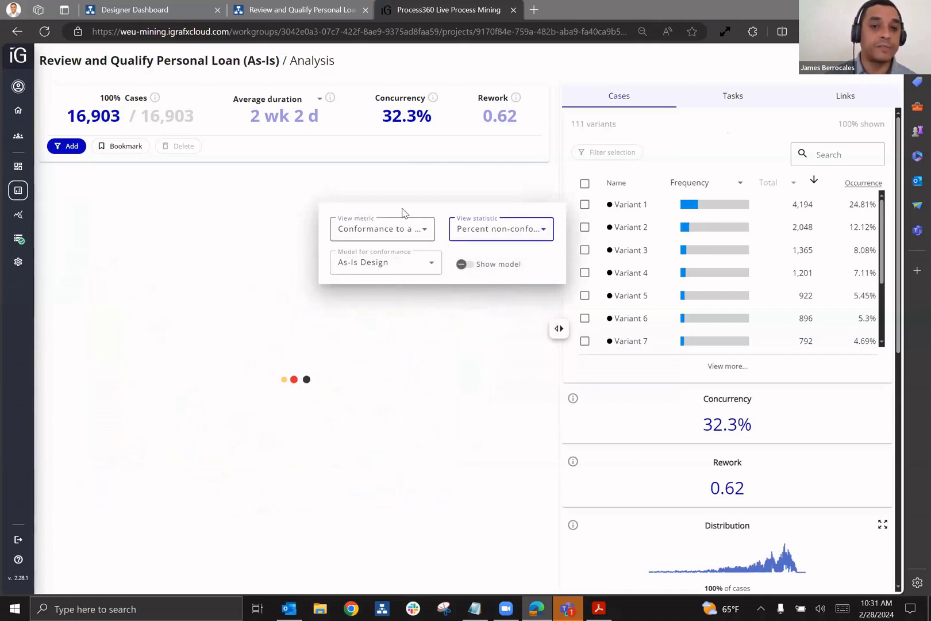
click(428, 179)
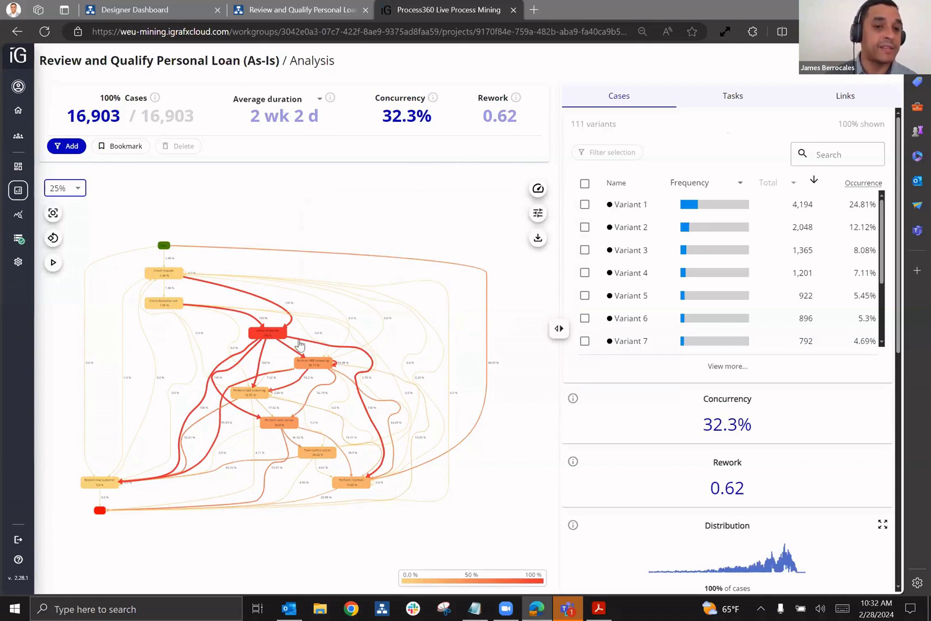
Step: Turn on Show model to overlay the As-Is Design model on the non-conformance map
scroll(388, 338, up, 6)
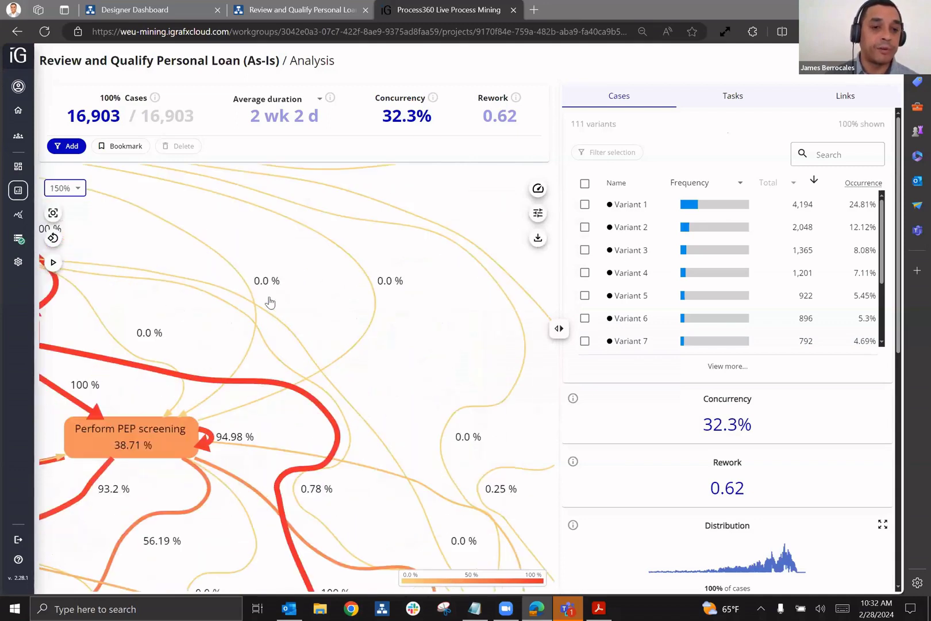
scroll(407, 279, down, 6)
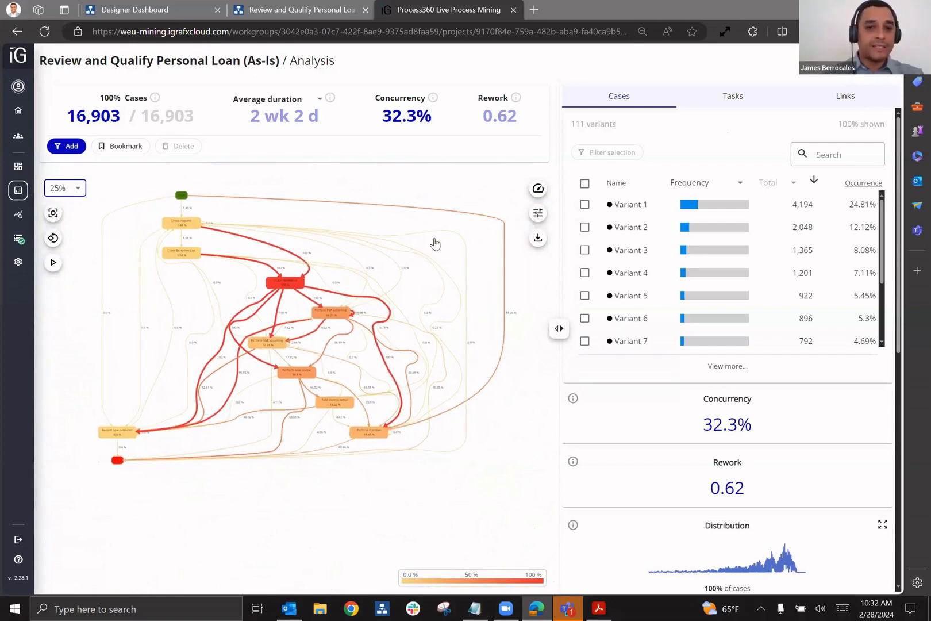
click(539, 190)
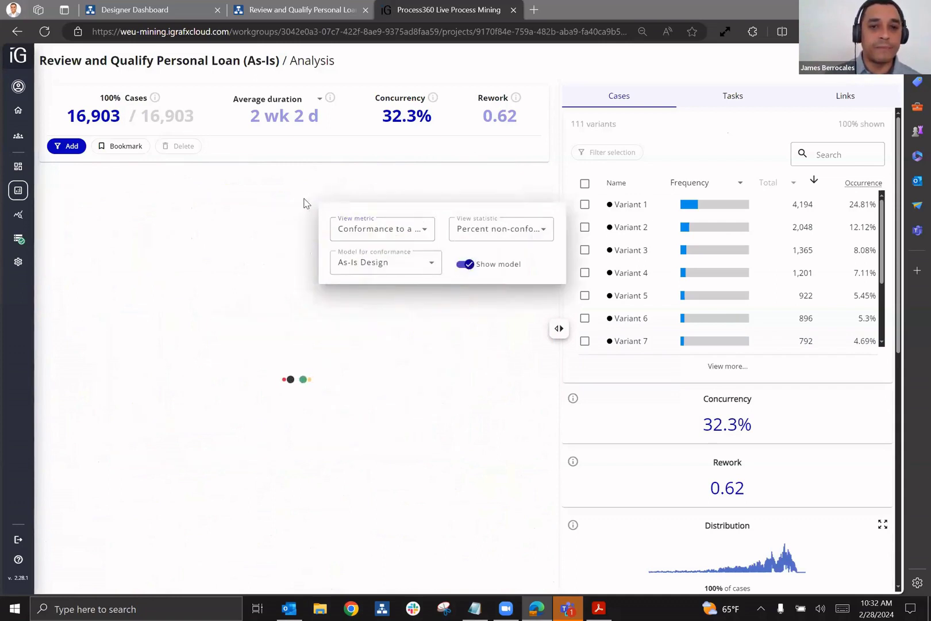
click(302, 193)
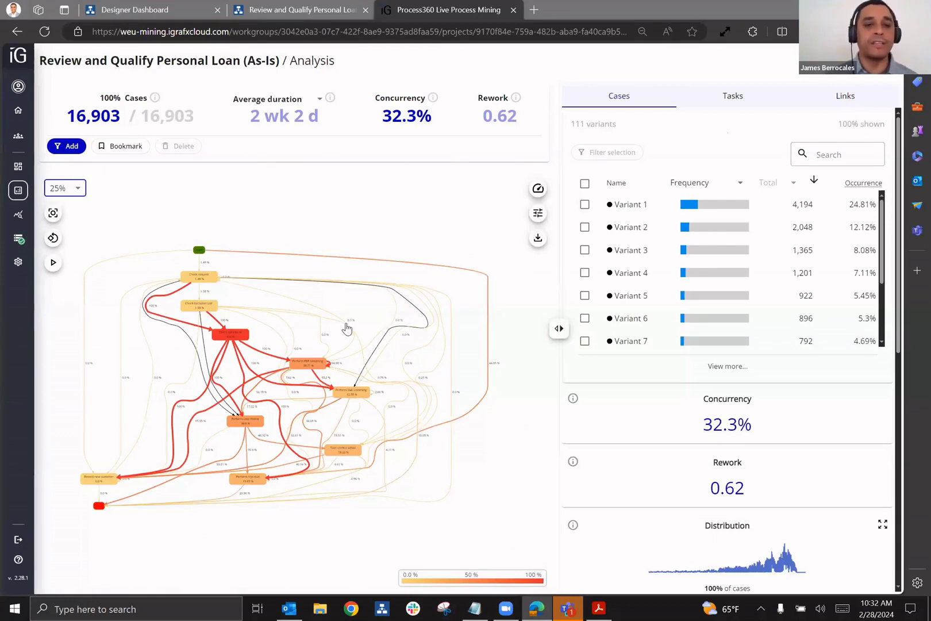
scroll(270, 284, up, 2)
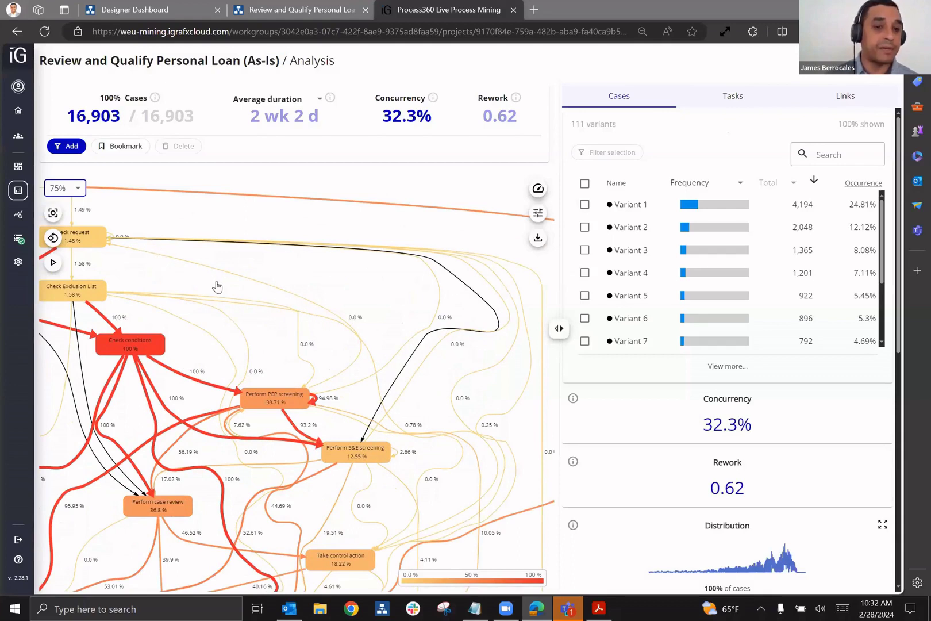
scroll(219, 287, down, 1)
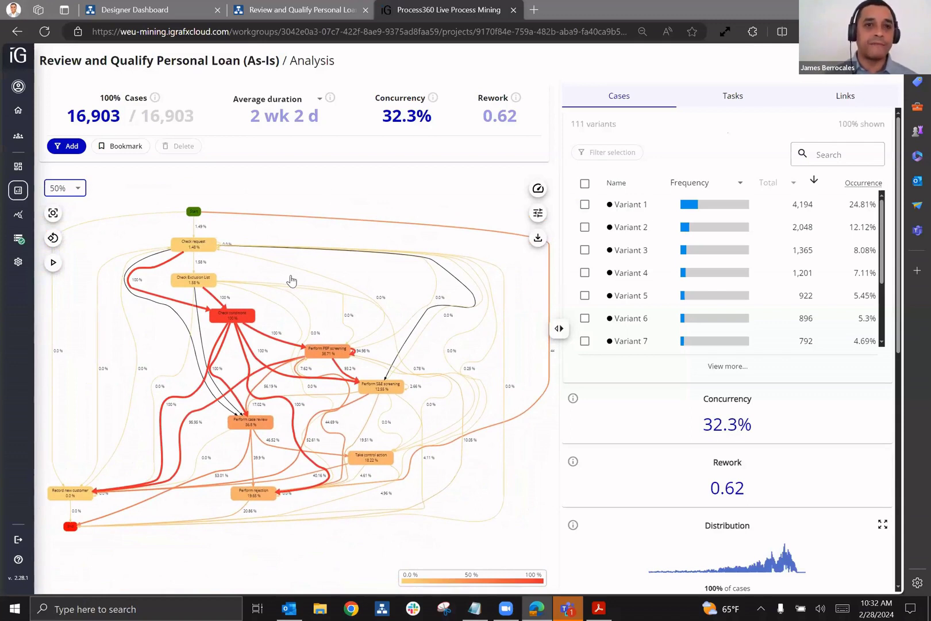
click(323, 11)
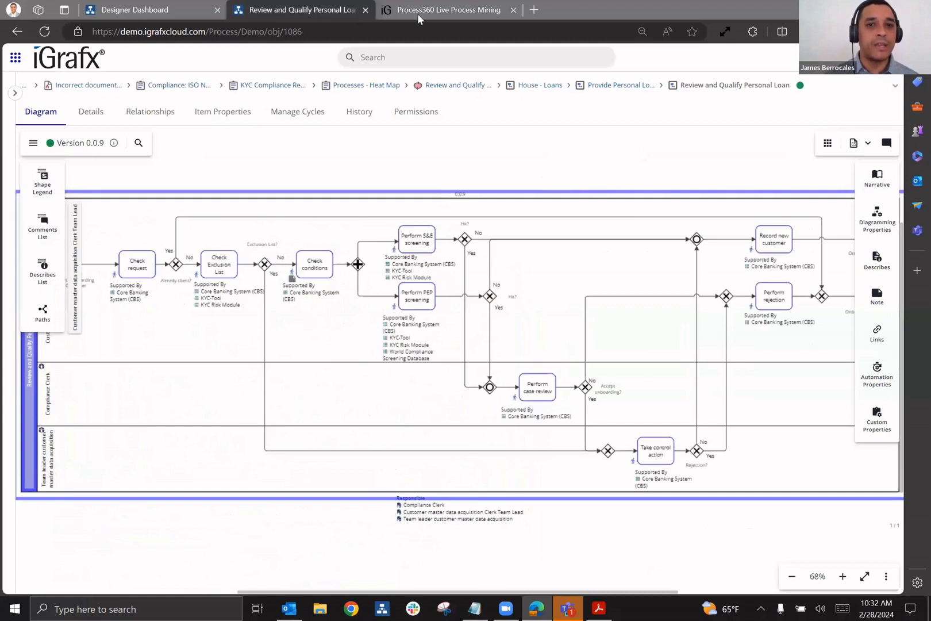
key(ctrl+Tab)
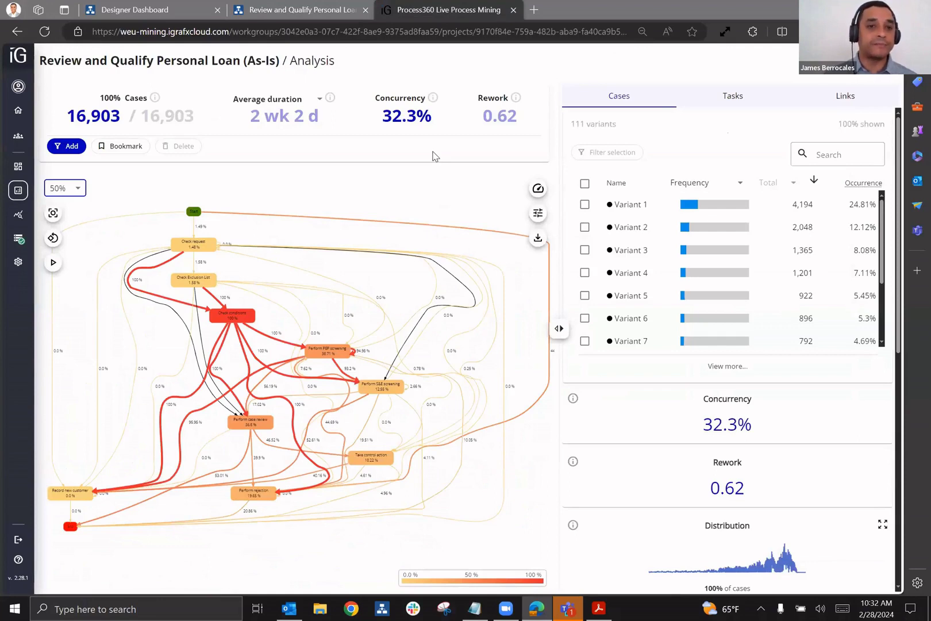
click(283, 15)
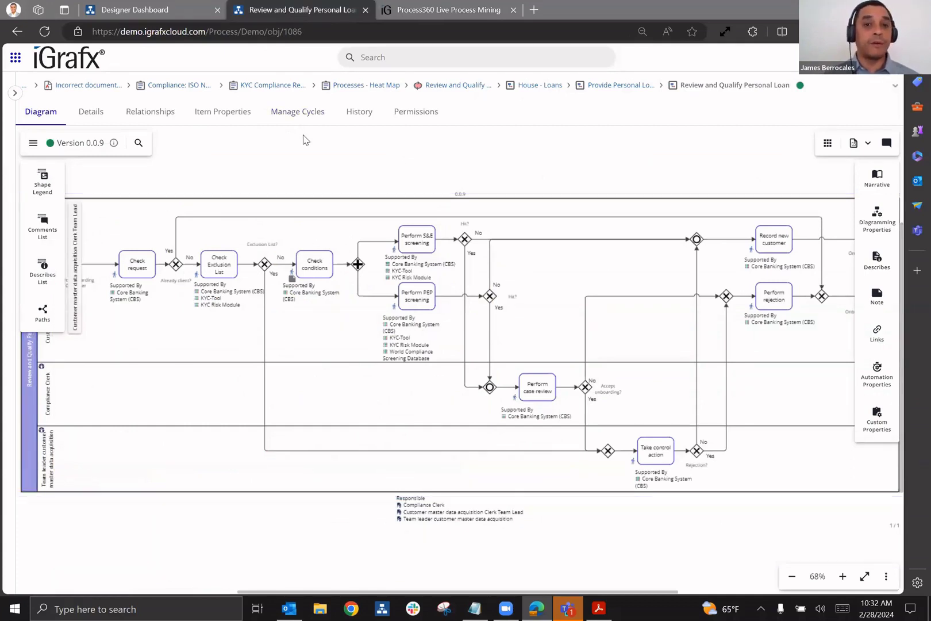
click(360, 113)
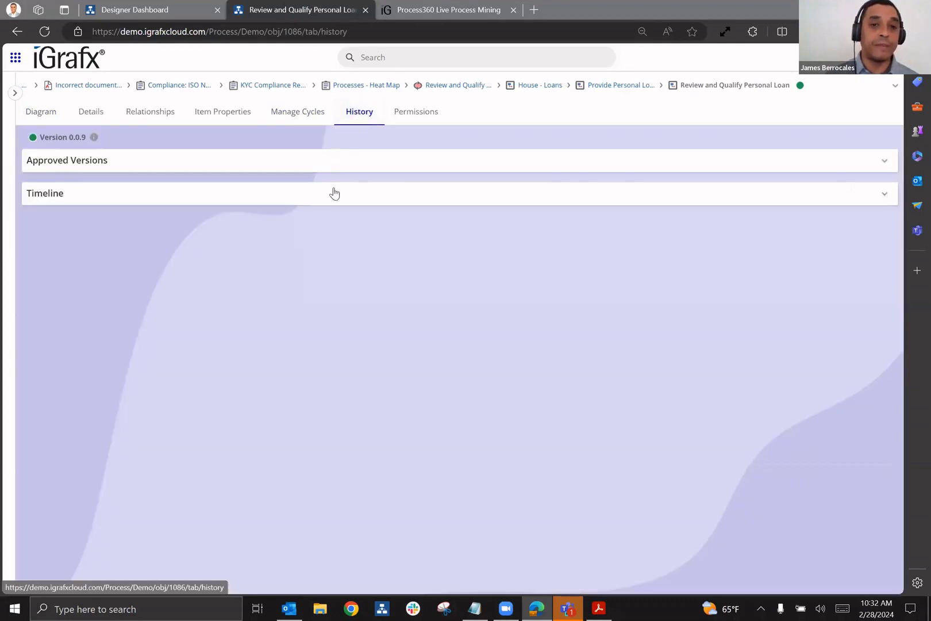
click(333, 192)
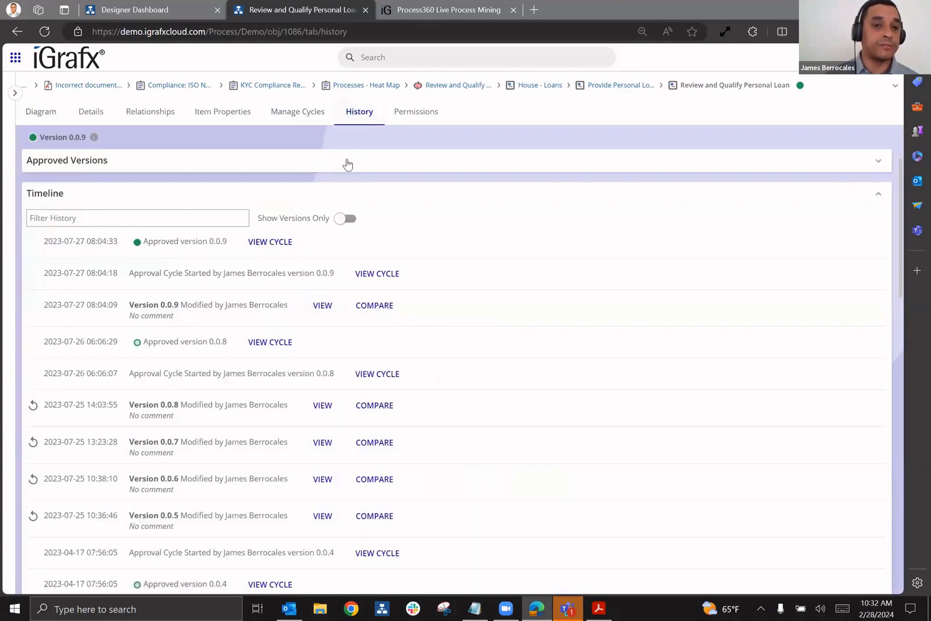
click(375, 305)
click(457, 325)
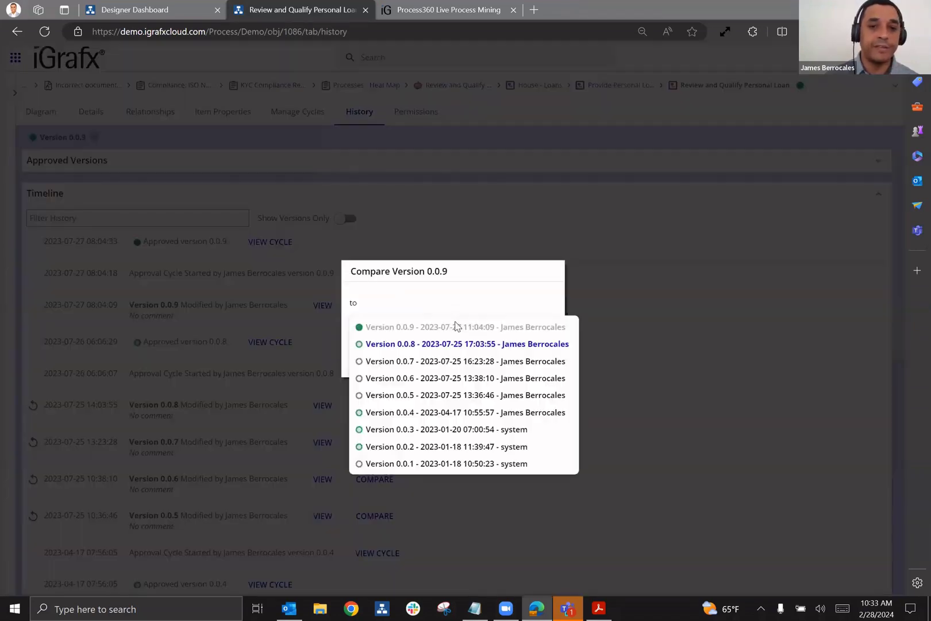
click(444, 447)
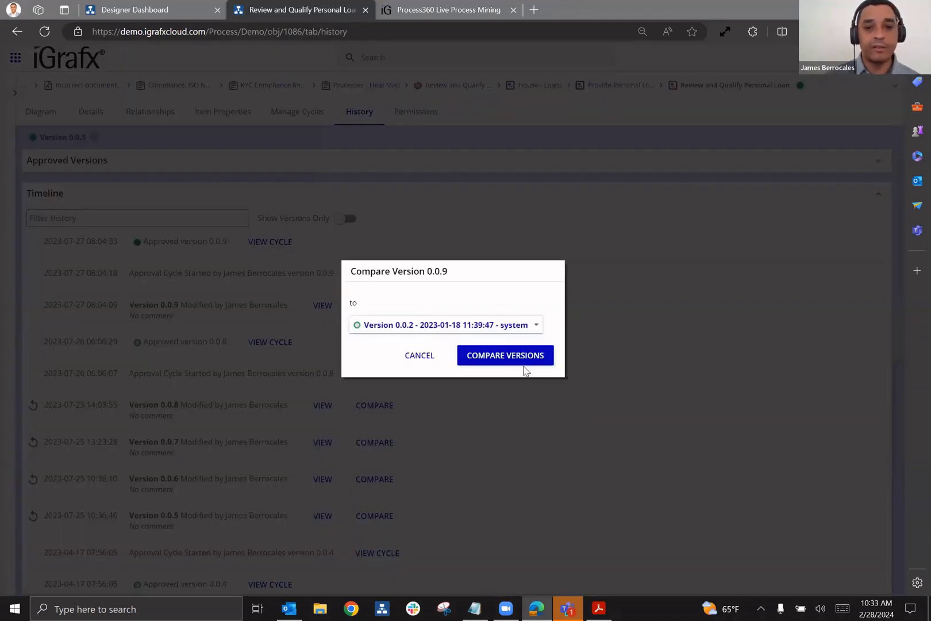
click(520, 361)
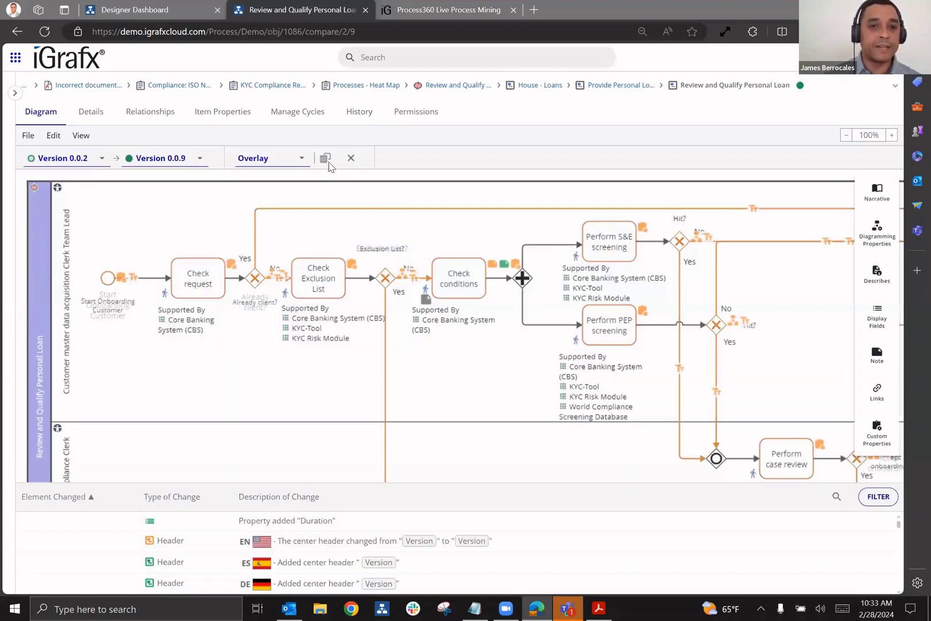
click(325, 158)
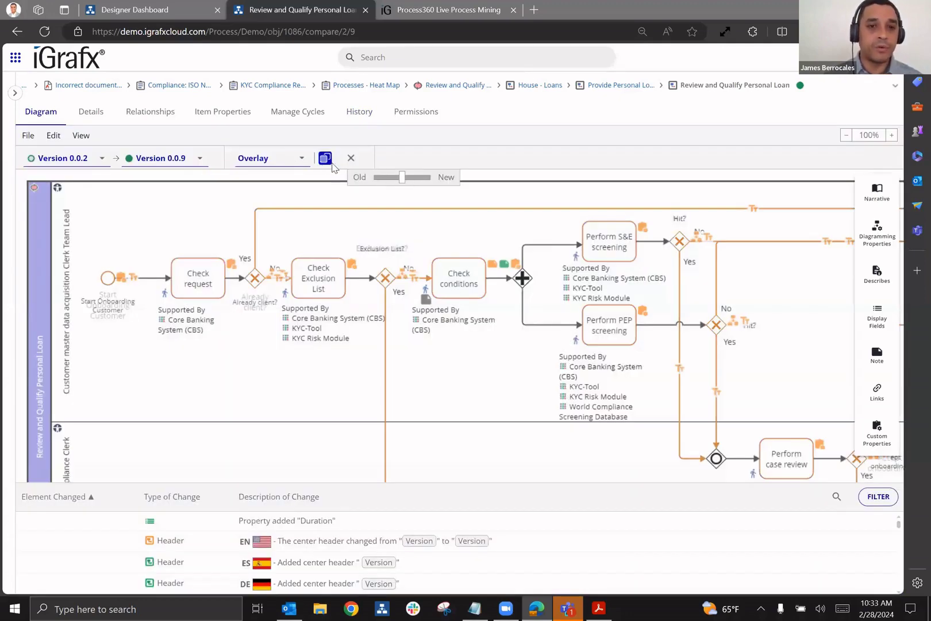
click(296, 161)
click(292, 178)
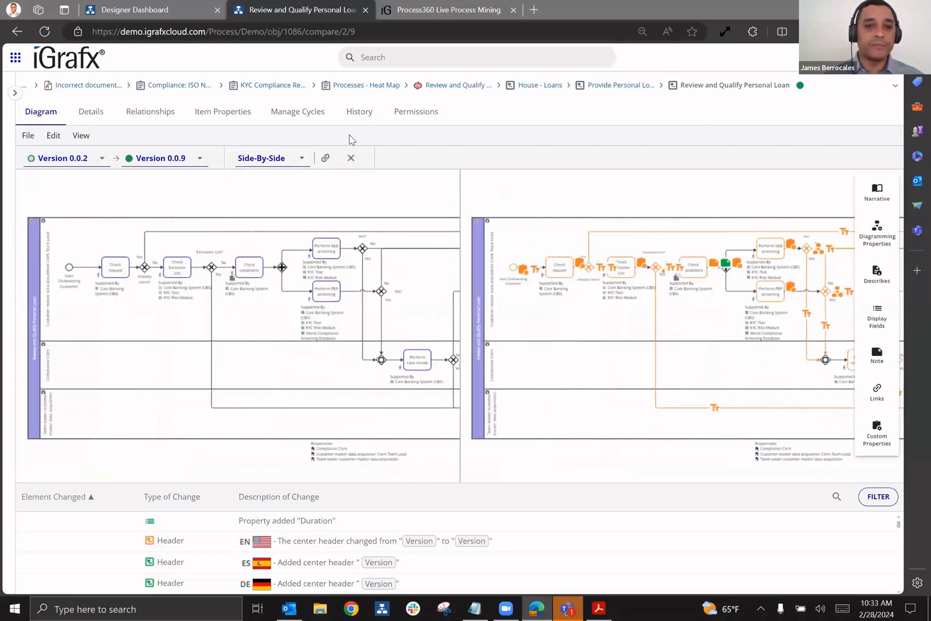
click(352, 157)
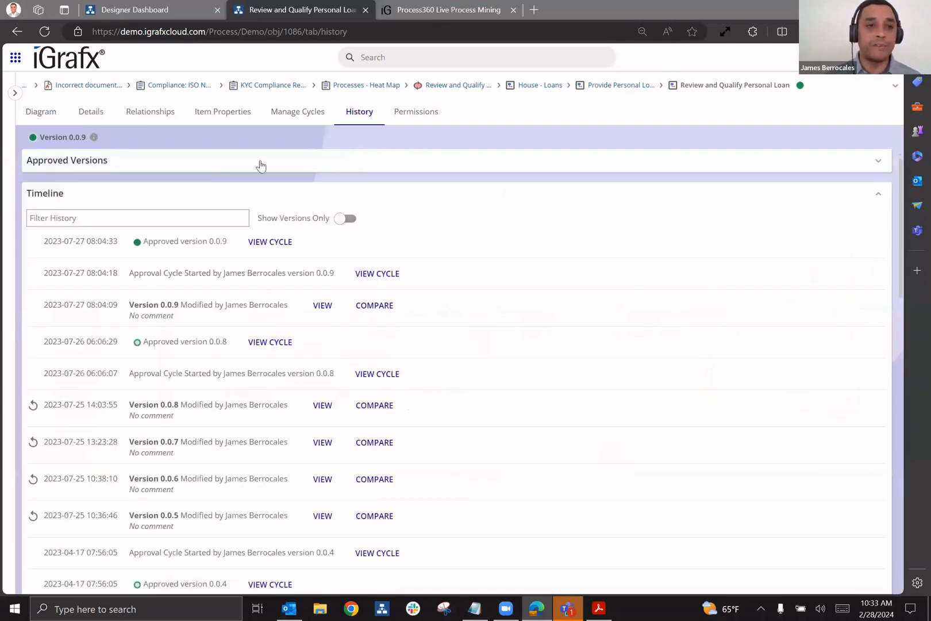
click(181, 191)
click(42, 116)
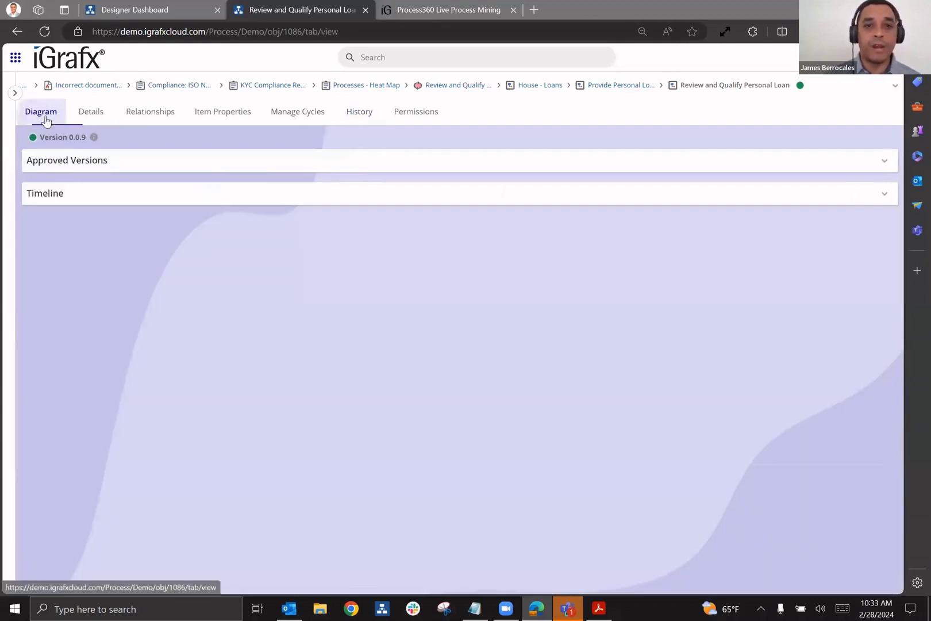
Step: Add a Finished cases filter for In progress cases, narrowing the analysis to 896 cases
click(455, 16)
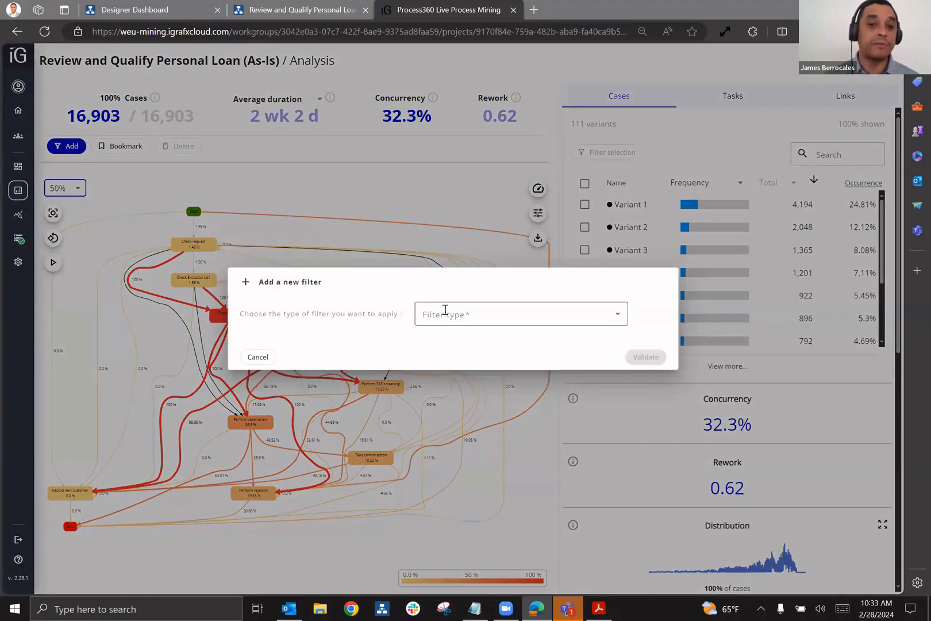
click(444, 311)
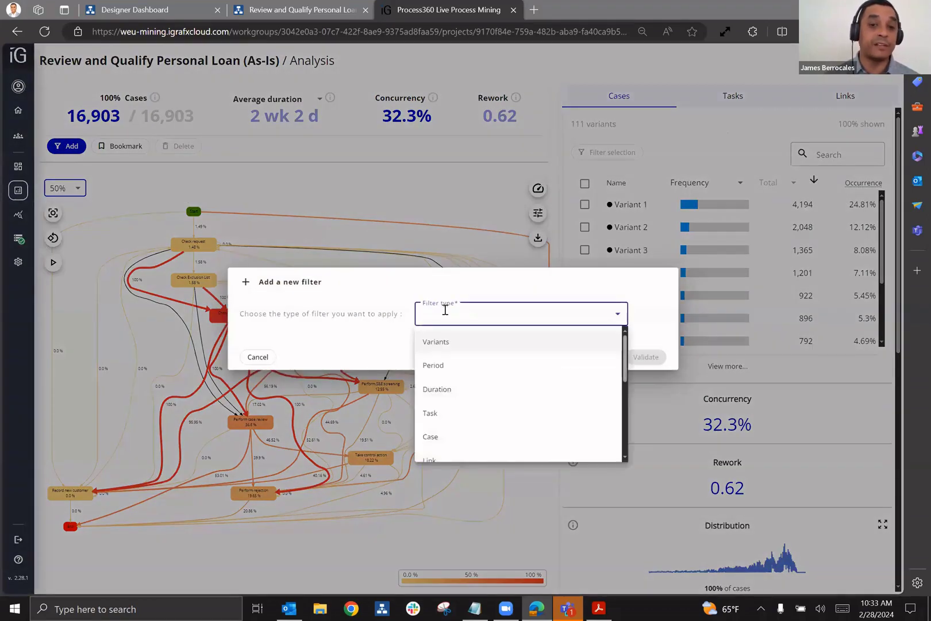
scroll(476, 381, down, 5)
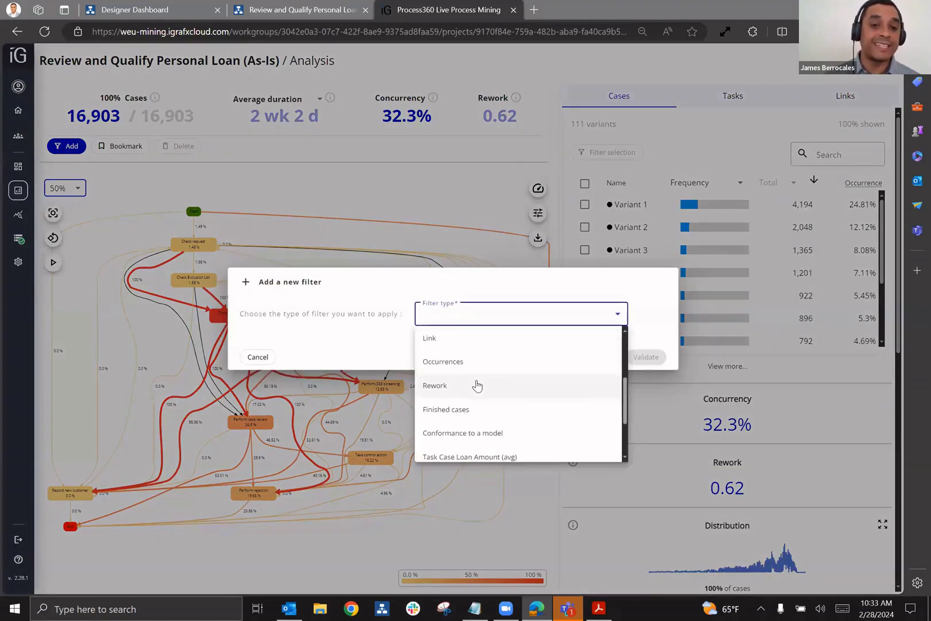
click(471, 408)
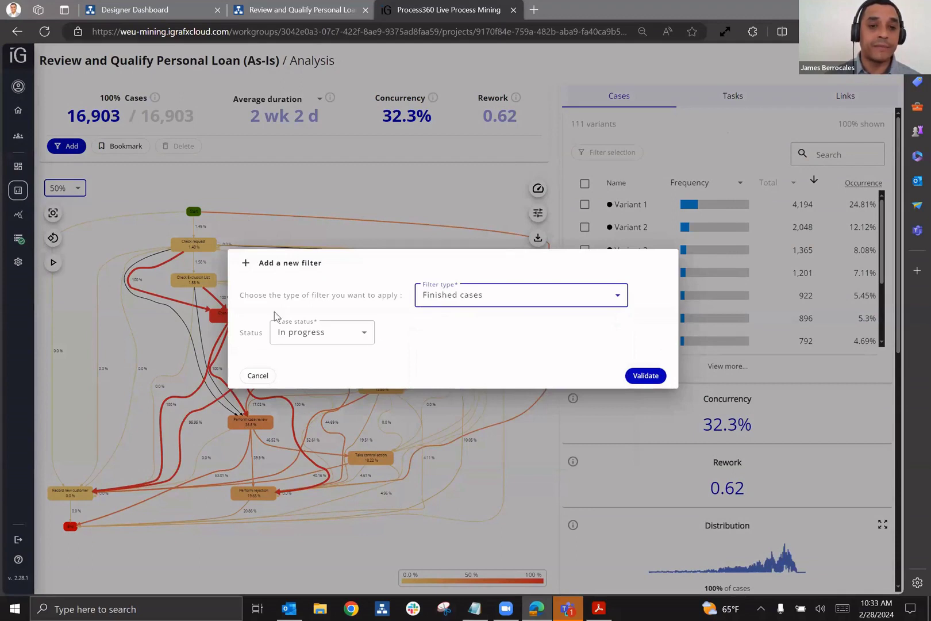
click(647, 376)
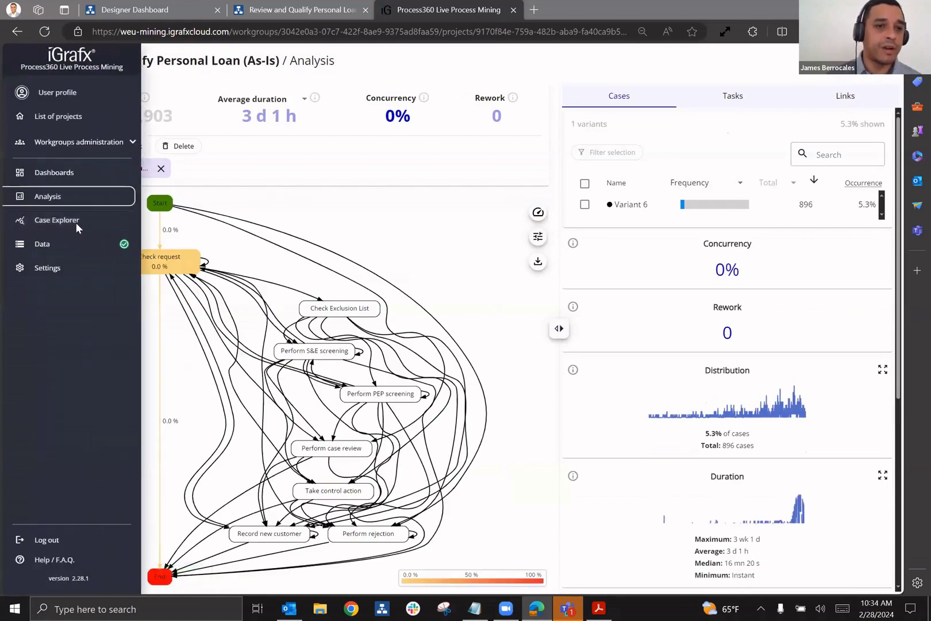
Step: Open the third in-progress case in Case Explorer and view its Prediction details
click(18, 214)
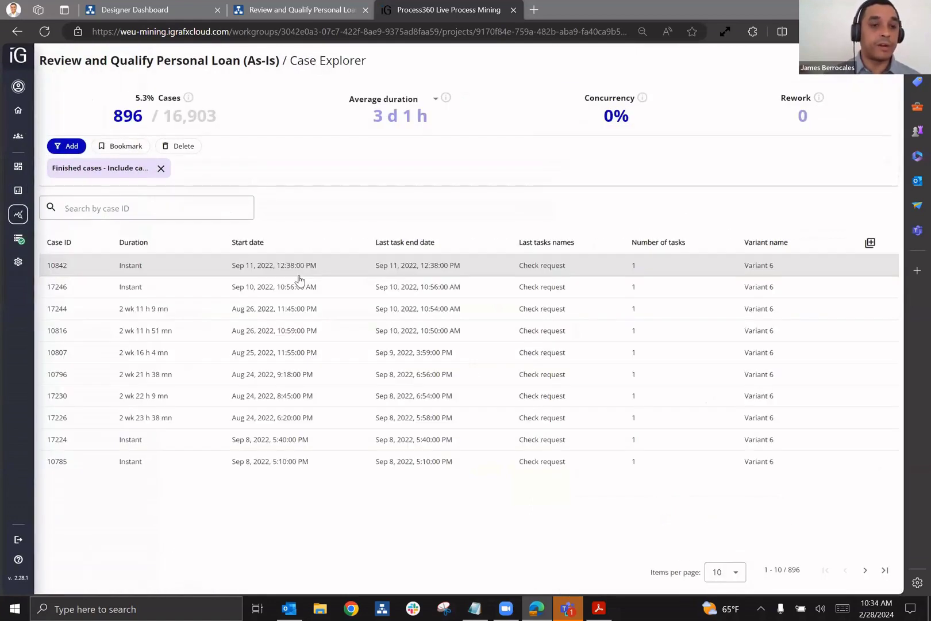
click(308, 311)
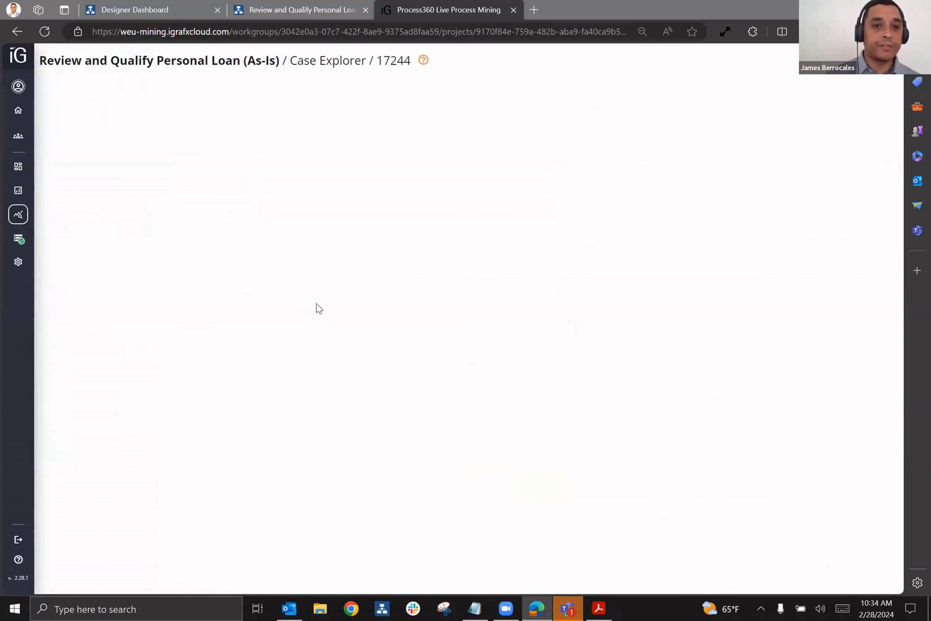
click(799, 255)
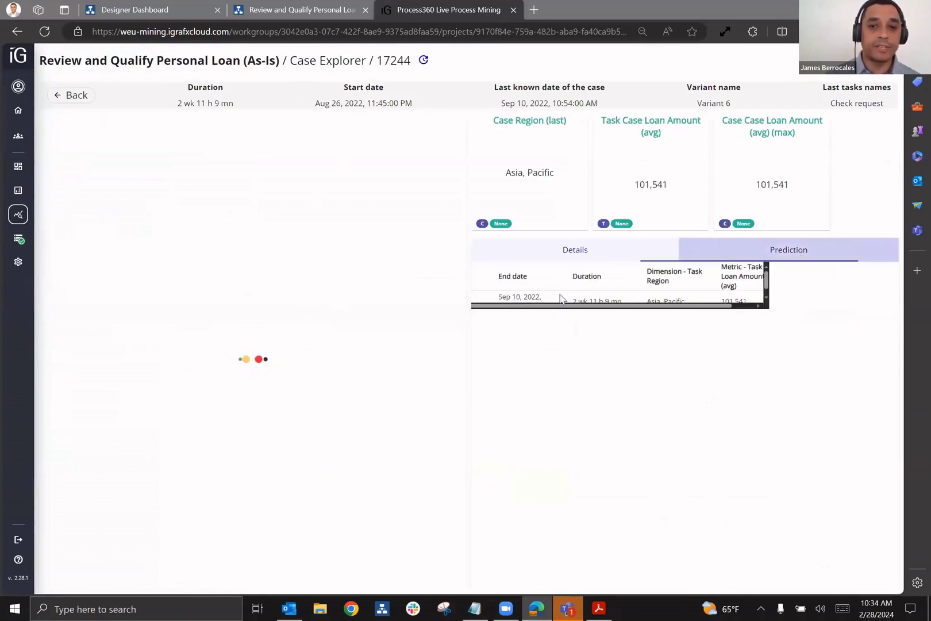